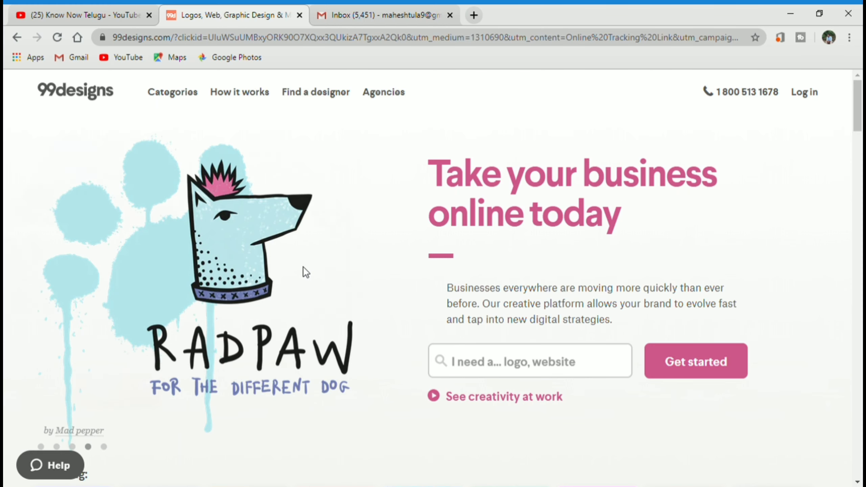
- Scroll to the home page footer and open 'Become a designer' under Resources
{"action": "scroll", "coordinate": [303, 267], "scroll_direction": "down", "scroll_amount": 3}
{"action": "scroll", "coordinate": [303, 268], "scroll_direction": "up", "scroll_amount": 3}
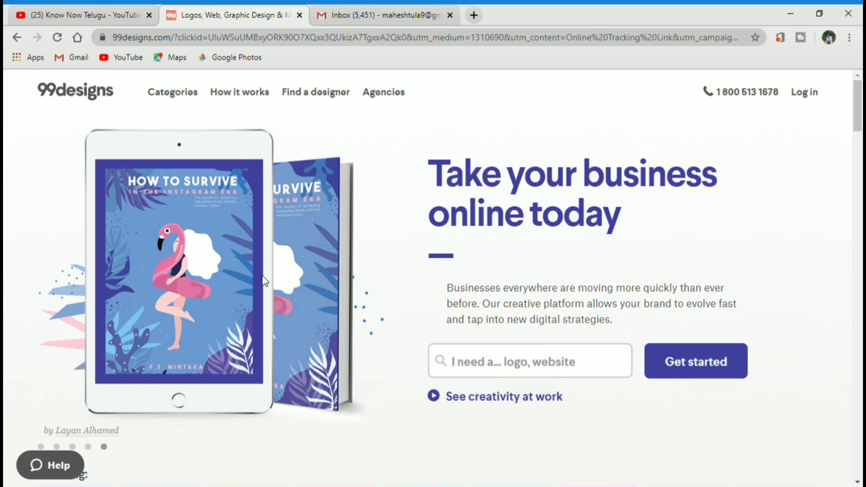
{"action": "scroll", "coordinate": [261, 277], "scroll_direction": "down", "scroll_amount": 3}
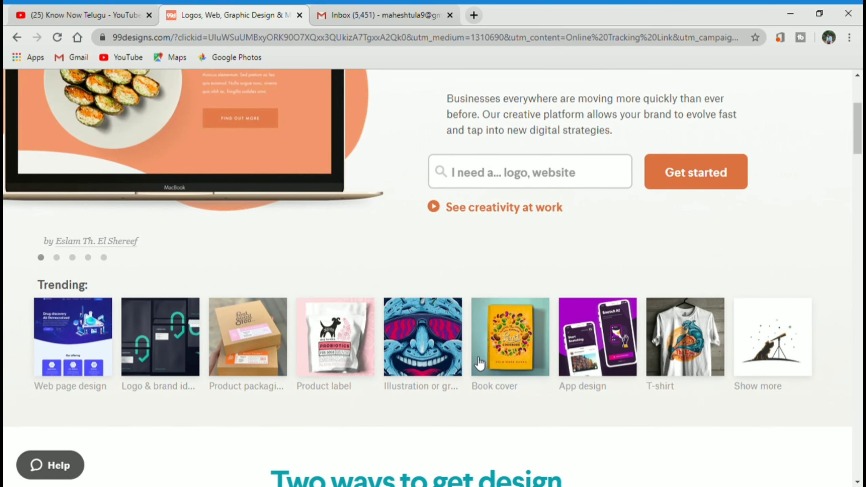
{"action": "scroll", "coordinate": [239, 373], "scroll_direction": "down", "scroll_amount": 1}
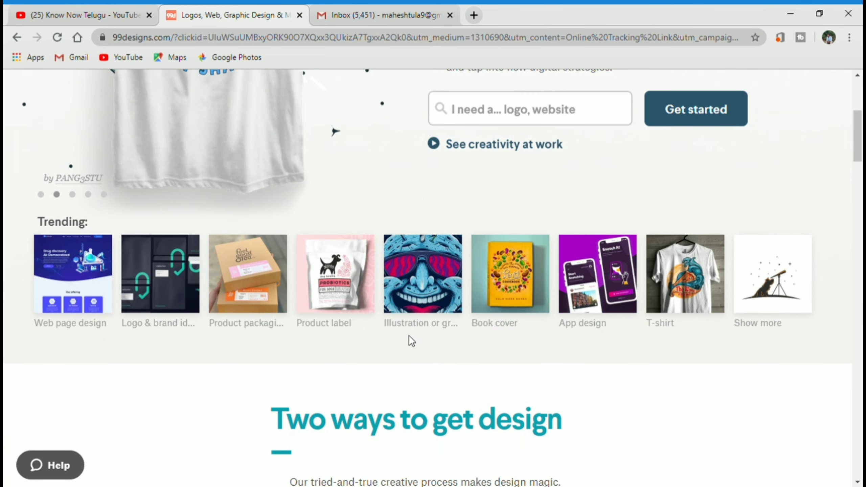
{"action": "scroll", "coordinate": [409, 336], "scroll_direction": "down", "scroll_amount": 4}
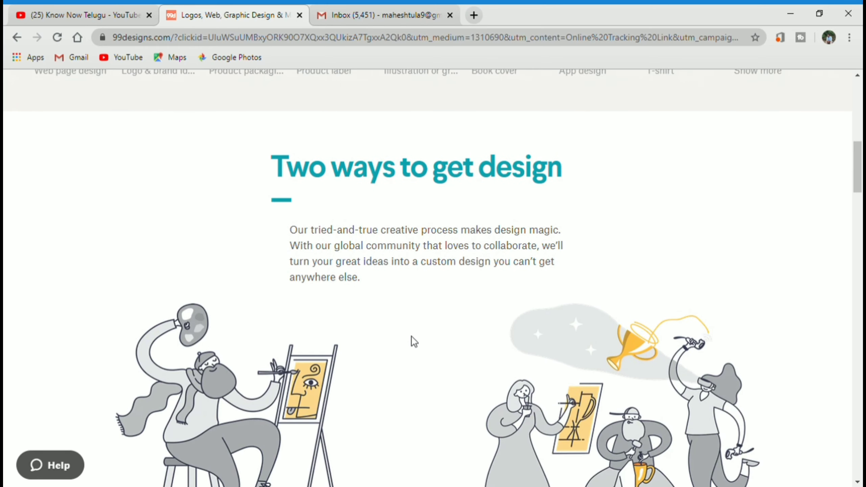
{"action": "scroll", "coordinate": [414, 342], "scroll_direction": "down", "scroll_amount": 8}
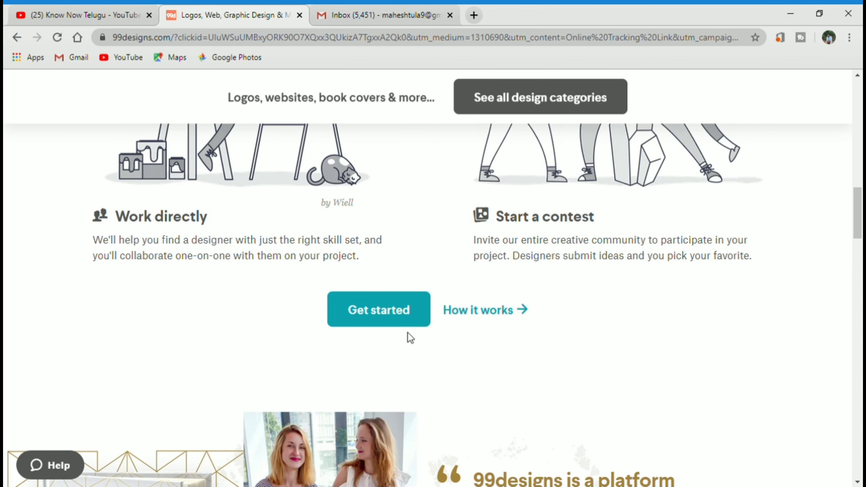
{"action": "scroll", "coordinate": [413, 335], "scroll_direction": "down", "scroll_amount": 8}
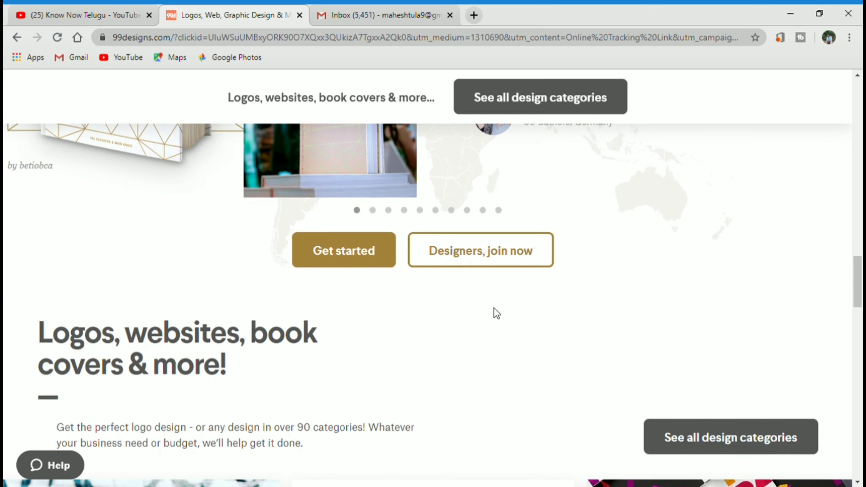
{"action": "scroll", "coordinate": [491, 313], "scroll_direction": "down", "scroll_amount": 13}
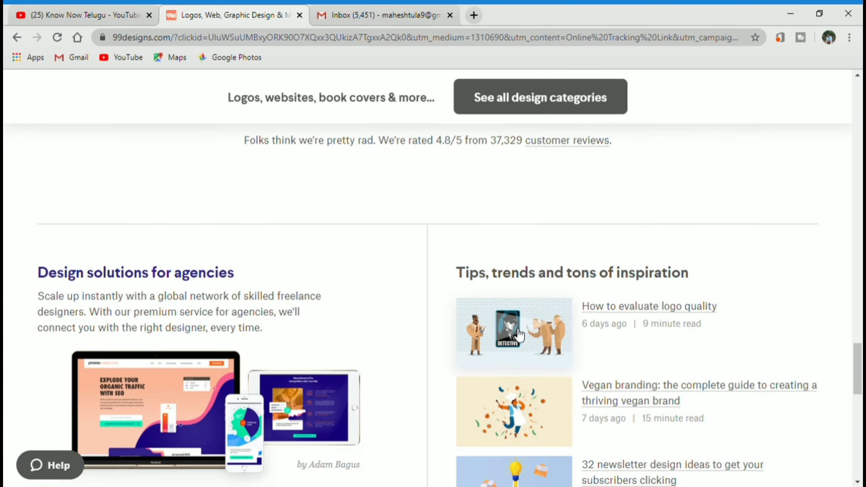
{"action": "scroll", "coordinate": [543, 344], "scroll_direction": "down", "scroll_amount": 4}
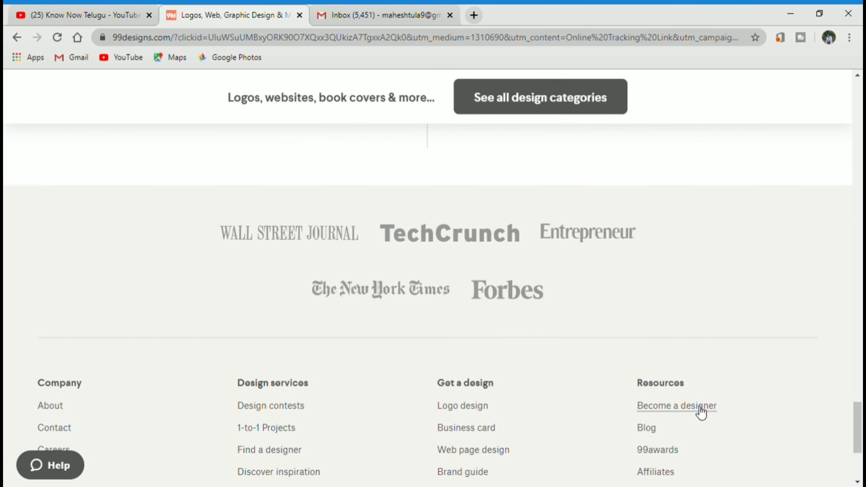
{"action": "left_click", "coordinate": [688, 408]}
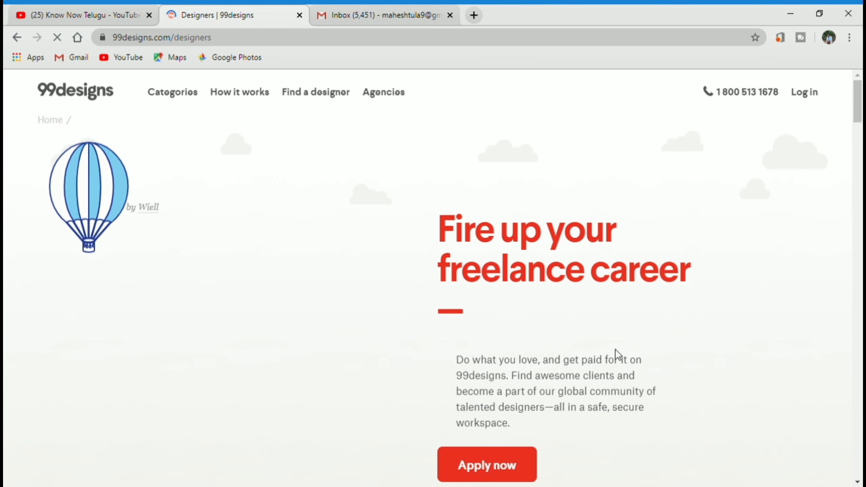
- Choose 'Apply now' on the 'Fire up your freelance career' page to reach designer sign-up
{"action": "scroll", "coordinate": [602, 293], "scroll_direction": "down", "scroll_amount": 3}
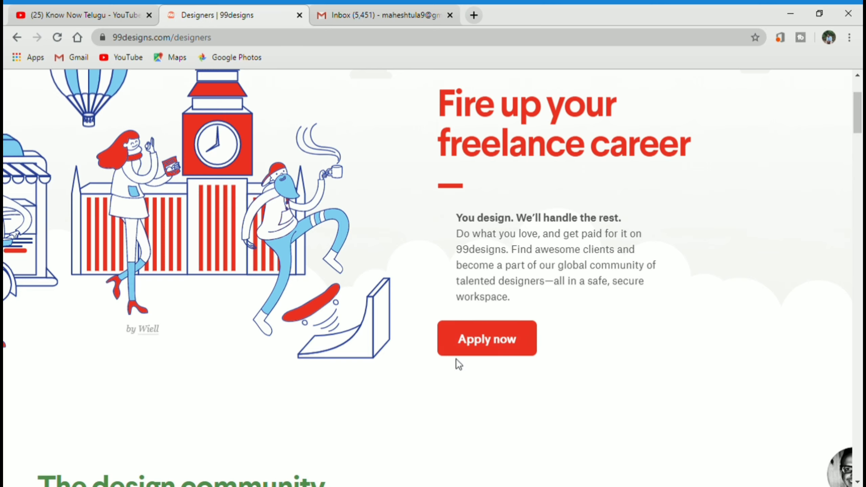
{"action": "left_click", "coordinate": [499, 341]}
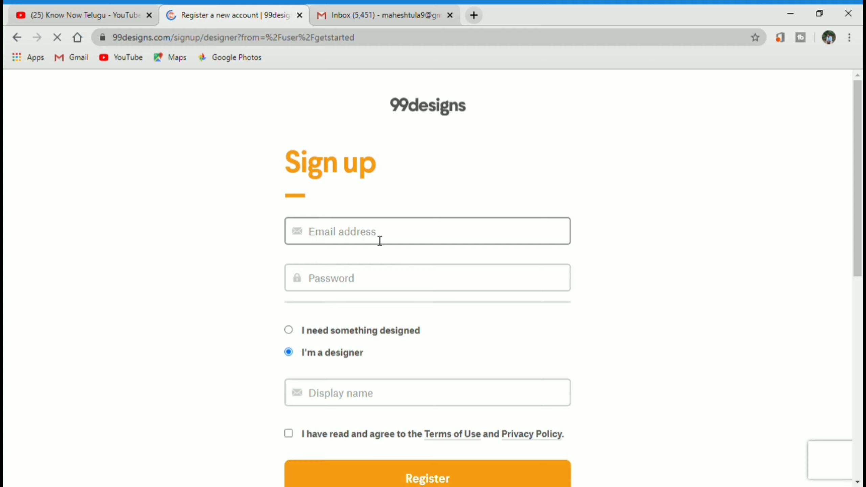
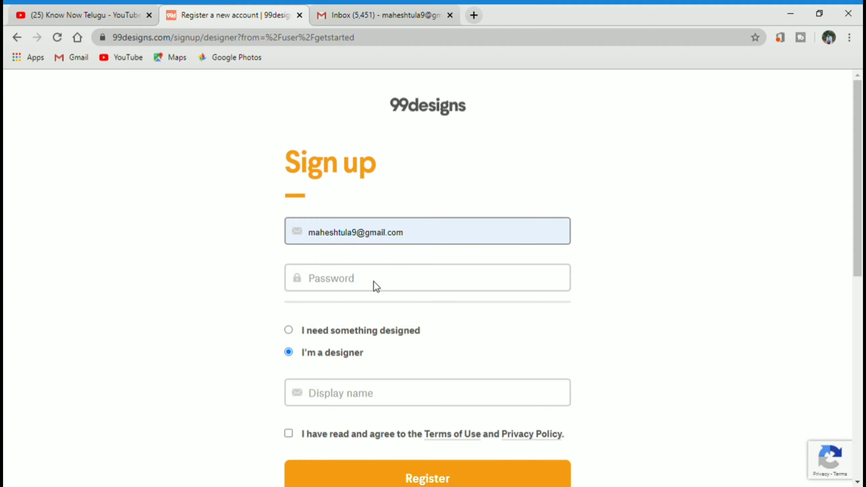
- Fill in the saved email address, a password and the suggested display name
{"action": "left_click", "coordinate": [374, 282]}
{"action": "left_click", "coordinate": [380, 287]}
{"action": "type", "text": "•"}
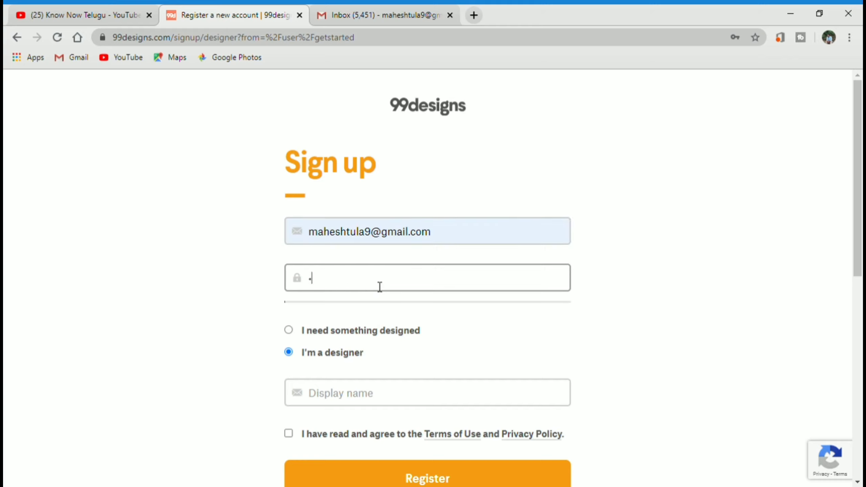
{"action": "type", "text": "••••••••••"}
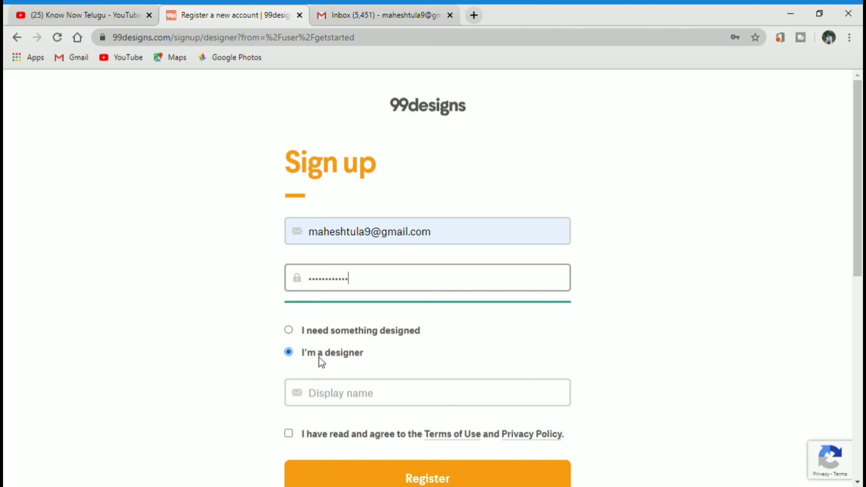
{"action": "left_click", "coordinate": [365, 399]}
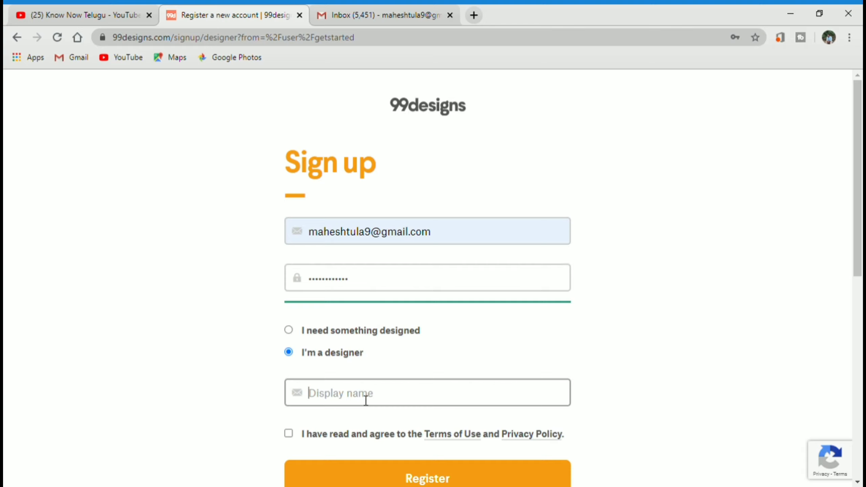
{"action": "left_click", "coordinate": [354, 369]}
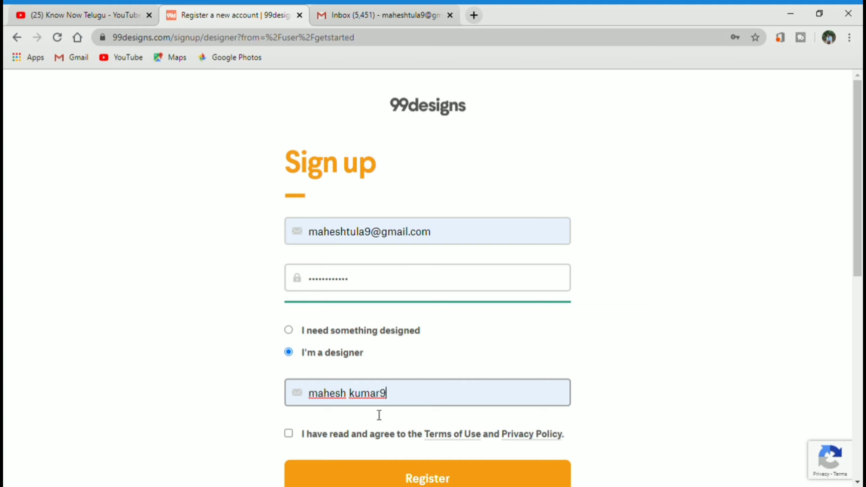
- Accept the Terms of Use and Privacy Policy, register, and go to the Gmail inbox
{"action": "scroll", "coordinate": [433, 401], "scroll_direction": "down", "scroll_amount": 2}
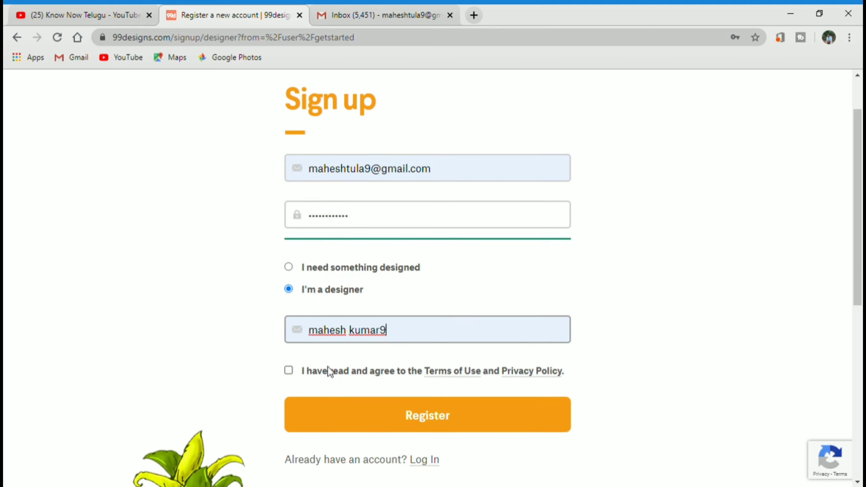
{"action": "left_click", "coordinate": [287, 373]}
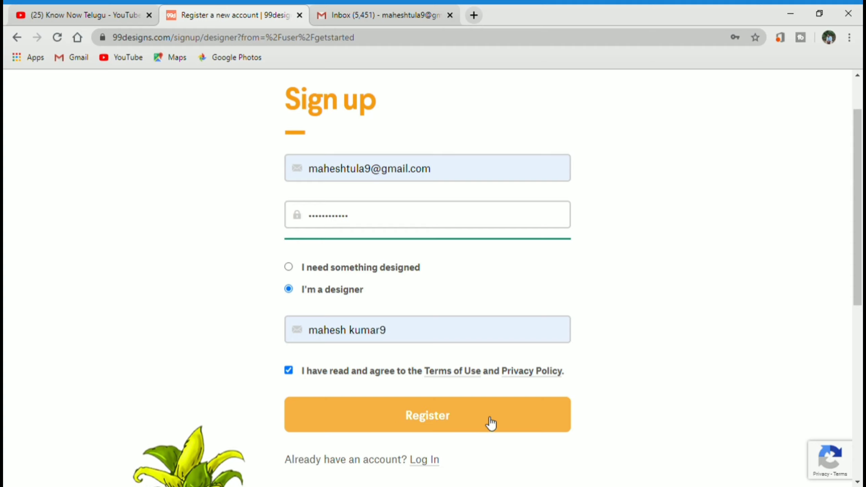
{"action": "left_click", "coordinate": [451, 424]}
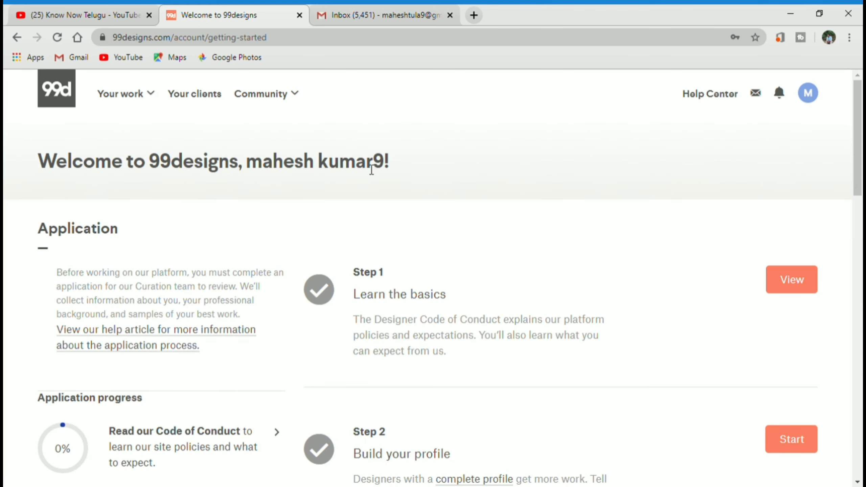
{"action": "left_click", "coordinate": [340, 11]}
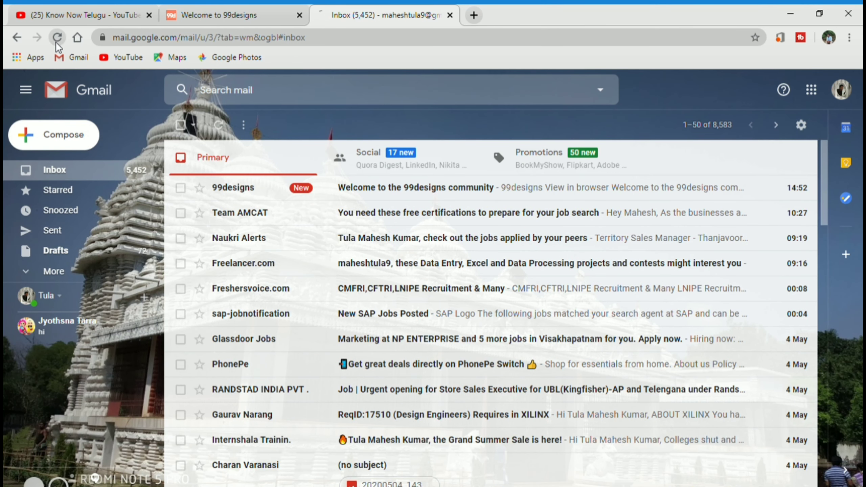
- Refresh Gmail, open the 99designs welcome email and confirm the email address
{"action": "left_click", "coordinate": [57, 38]}
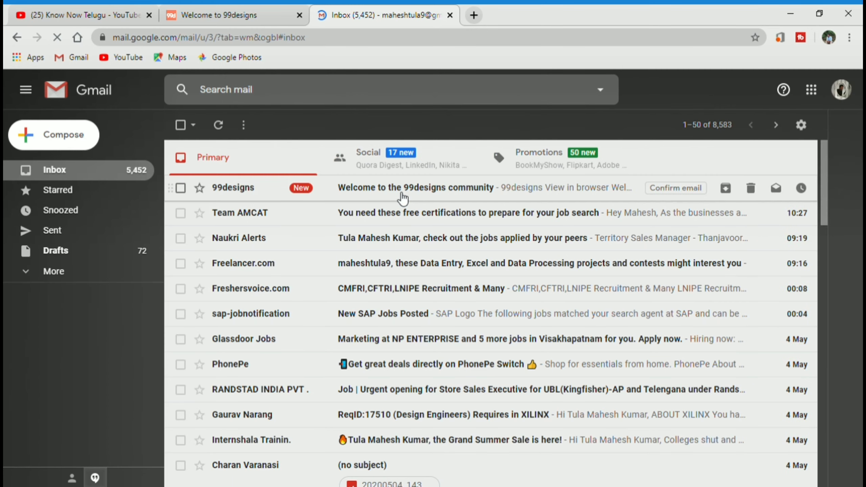
{"action": "left_click", "coordinate": [403, 201]}
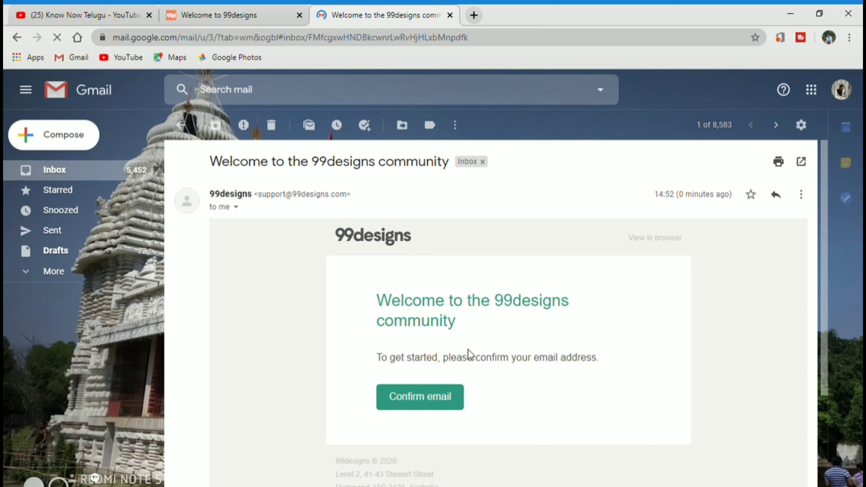
{"action": "left_click", "coordinate": [427, 406]}
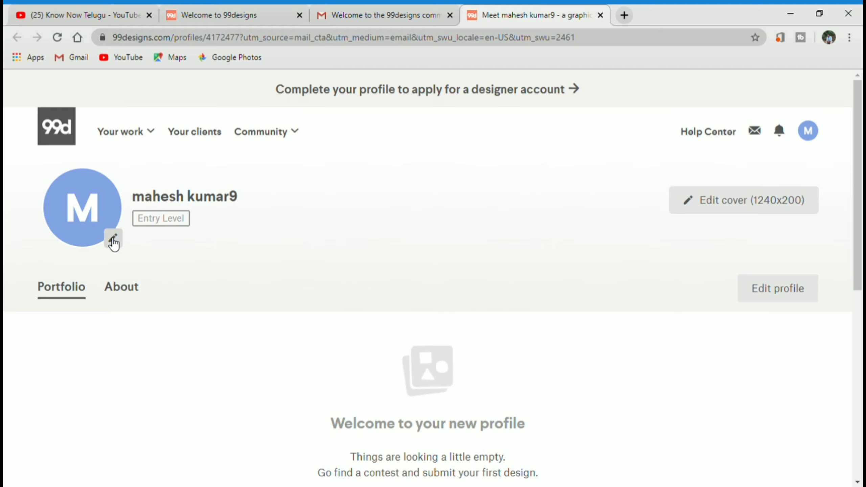
- Go to Profile settings via the avatar pencil and choose Edit avatar
{"action": "left_click", "coordinate": [119, 244]}
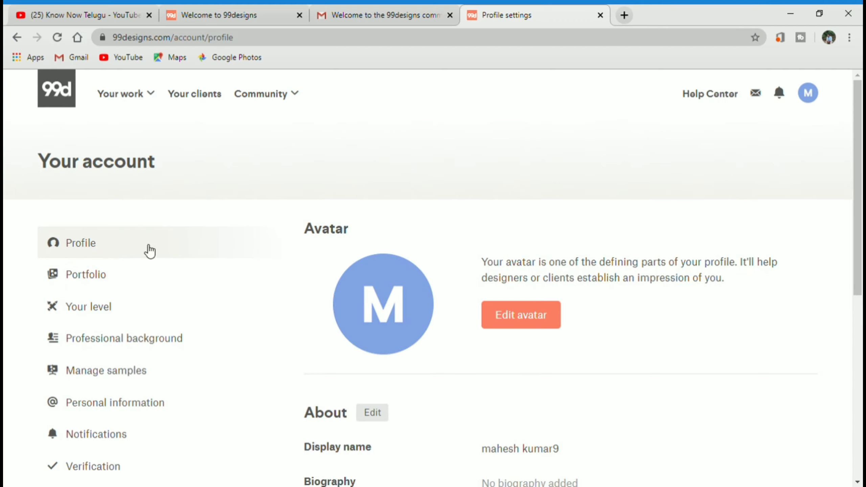
{"action": "left_click", "coordinate": [524, 323]}
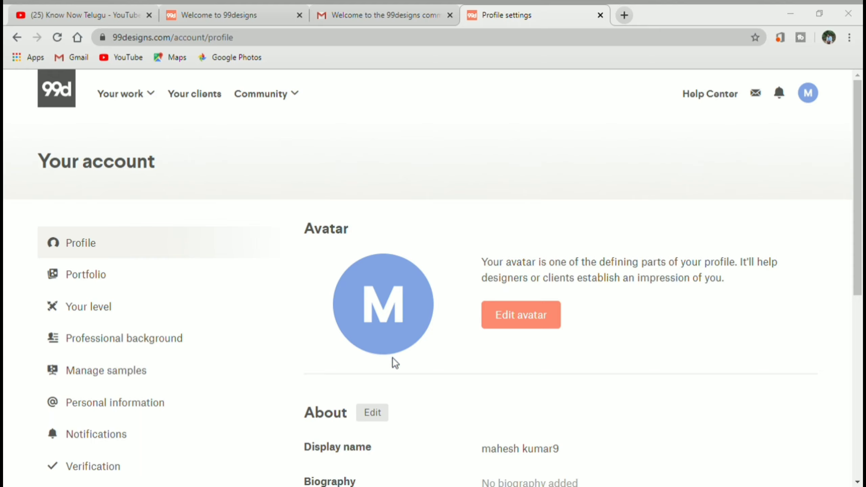
- Save the chosen photo as the new profile avatar
{"action": "key", "text": "Return"}
{"action": "scroll", "coordinate": [470, 338], "scroll_direction": "down", "scroll_amount": 2}
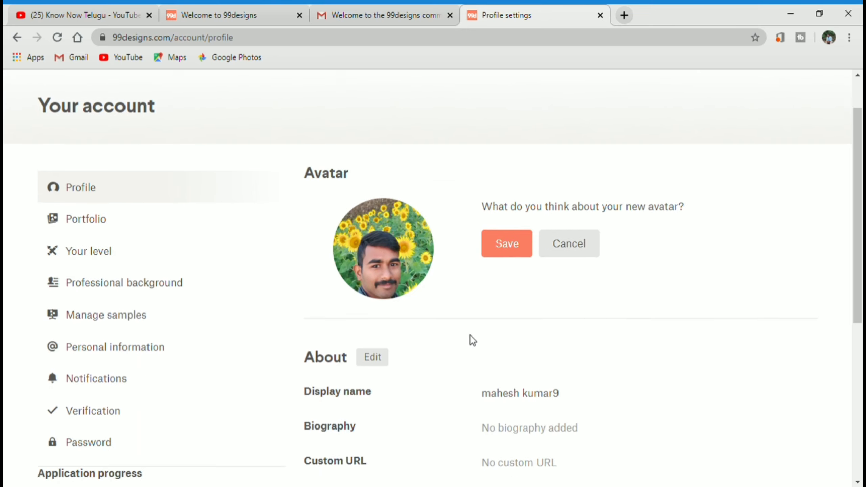
{"action": "left_click", "coordinate": [512, 242]}
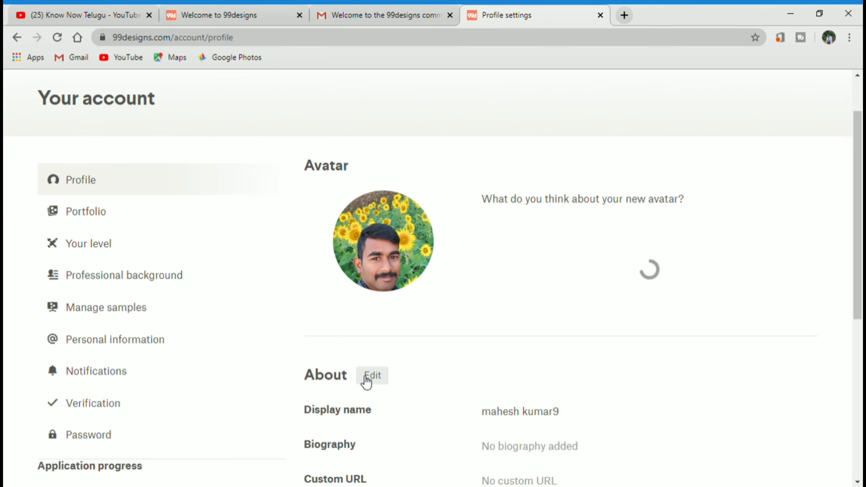
- Put the About details, including display name and biography, into edit mode
{"action": "scroll", "coordinate": [388, 393], "scroll_direction": "down", "scroll_amount": 2}
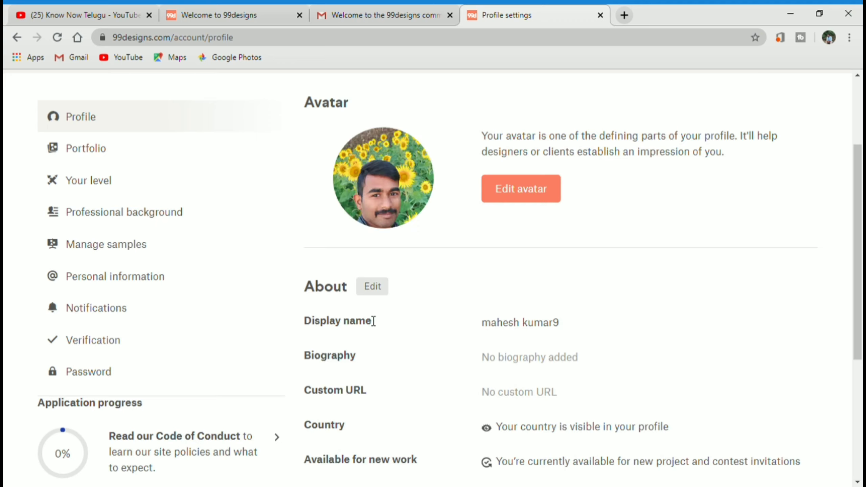
{"action": "left_click", "coordinate": [389, 288]}
{"action": "scroll", "coordinate": [544, 362], "scroll_direction": "down", "scroll_amount": 2}
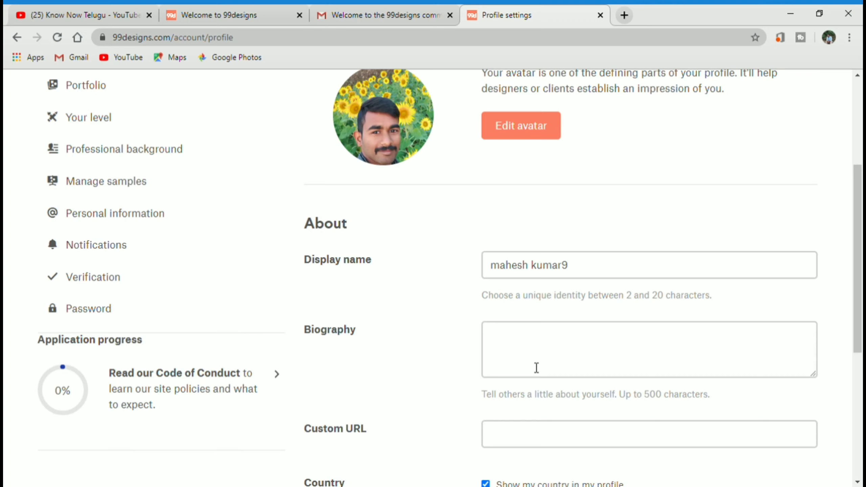
- Paste the prepared skills summary into the Biography field and try saving
{"action": "left_click", "coordinate": [540, 328]}
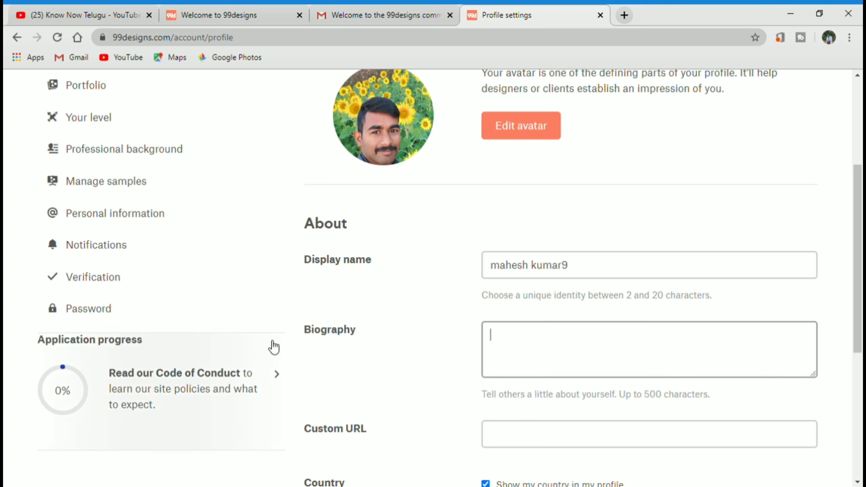
{"action": "scroll", "coordinate": [588, 257], "scroll_direction": "up", "scroll_amount": 3}
{"action": "scroll", "coordinate": [567, 296], "scroll_direction": "down", "scroll_amount": 6}
{"action": "left_click", "coordinate": [691, 246]}
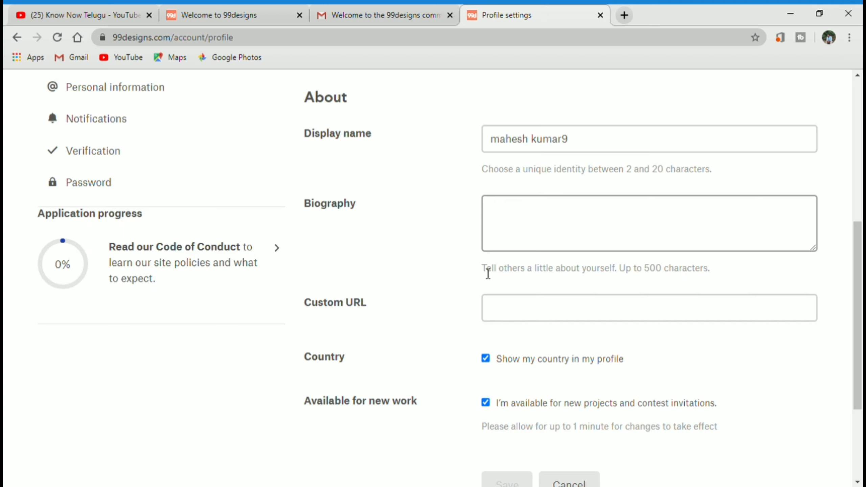
{"action": "key", "text": "ctrl+v"}
{"action": "scroll", "coordinate": [607, 209], "scroll_direction": "up", "scroll_amount": 4}
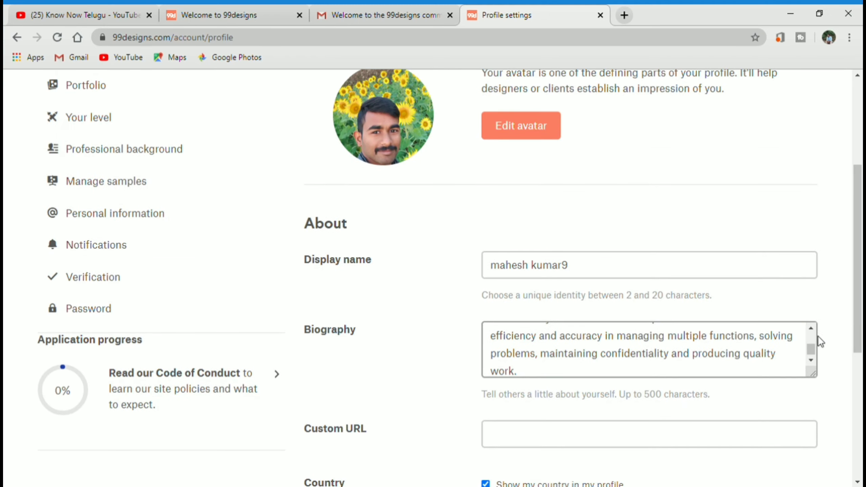
{"action": "scroll", "coordinate": [812, 331], "scroll_direction": "up", "scroll_amount": 5}
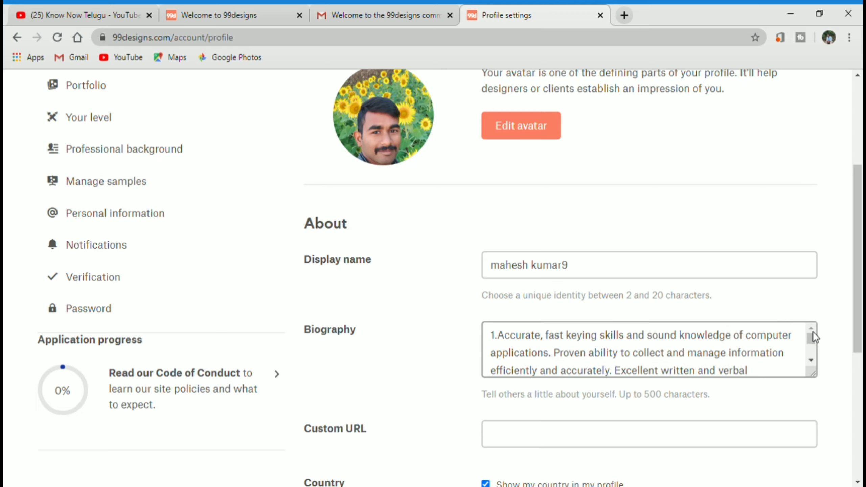
{"action": "scroll", "coordinate": [814, 359], "scroll_direction": "down", "scroll_amount": 5}
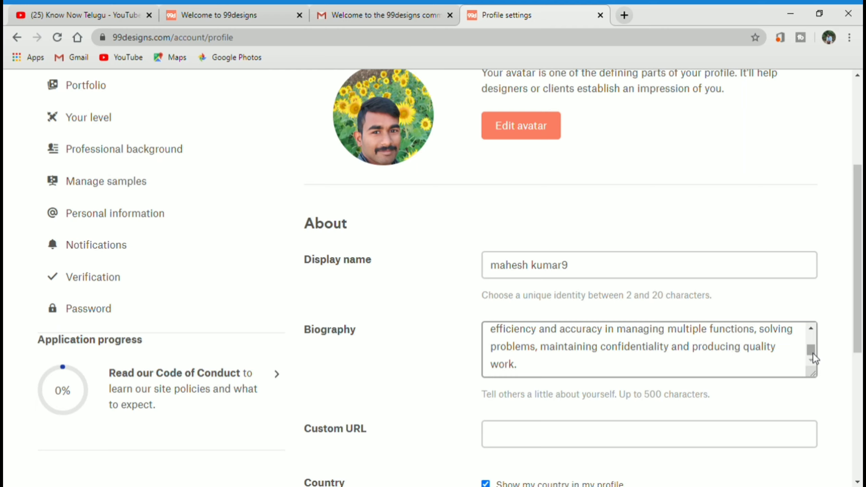
{"action": "scroll", "coordinate": [431, 234], "scroll_direction": "down", "scroll_amount": 3}
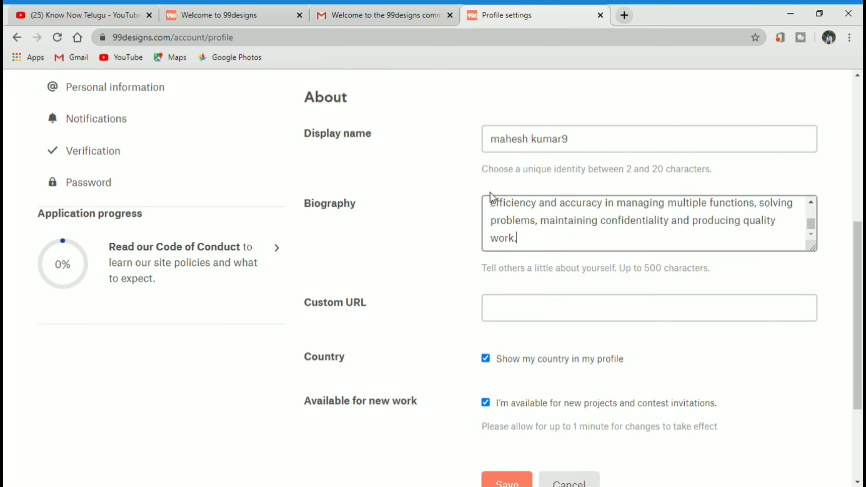
{"action": "scroll", "coordinate": [515, 280], "scroll_direction": "down", "scroll_amount": 2}
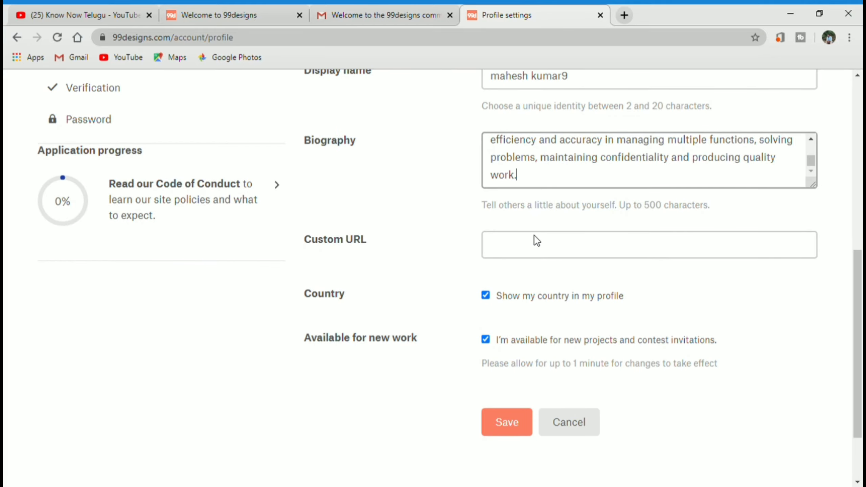
{"action": "left_click", "coordinate": [504, 423]}
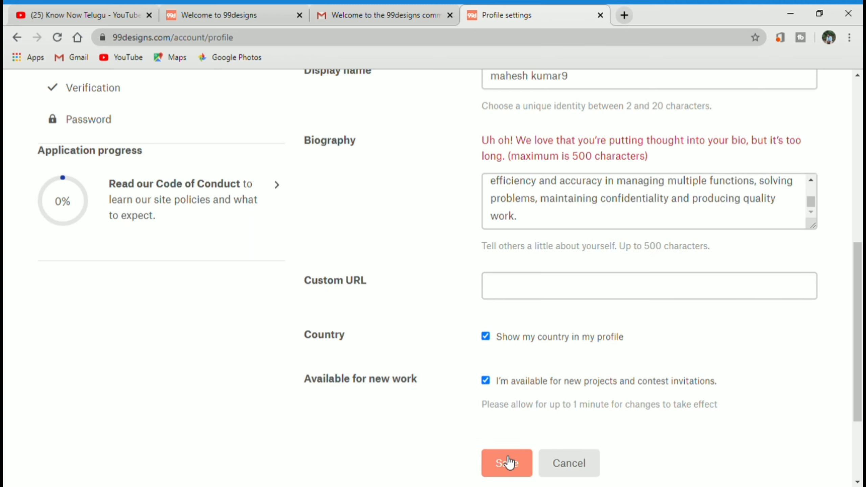
- Delete the excess closing text to fit the 500-character limit and save again
{"action": "left_click_drag", "start_coordinate": [563, 220], "coordinate": [488, 205]}
{"action": "key", "text": "BackSpace"}
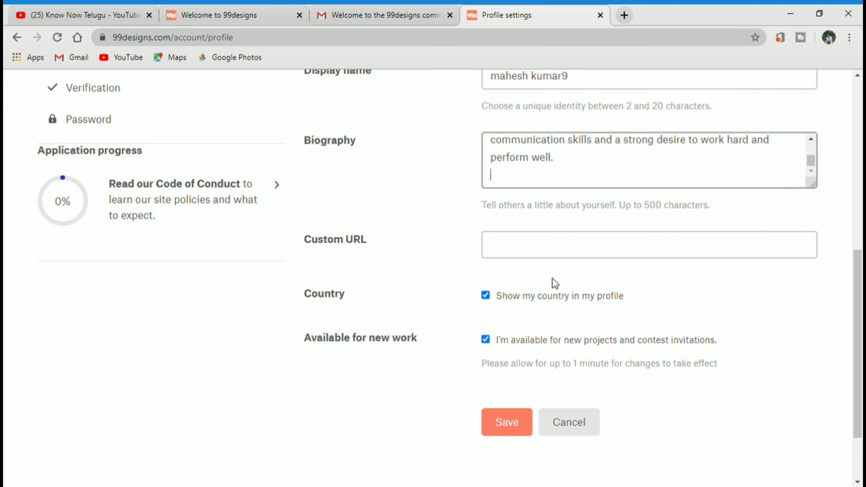
{"action": "scroll", "coordinate": [553, 279], "scroll_direction": "down", "scroll_amount": 2}
{"action": "left_click", "coordinate": [503, 363]}
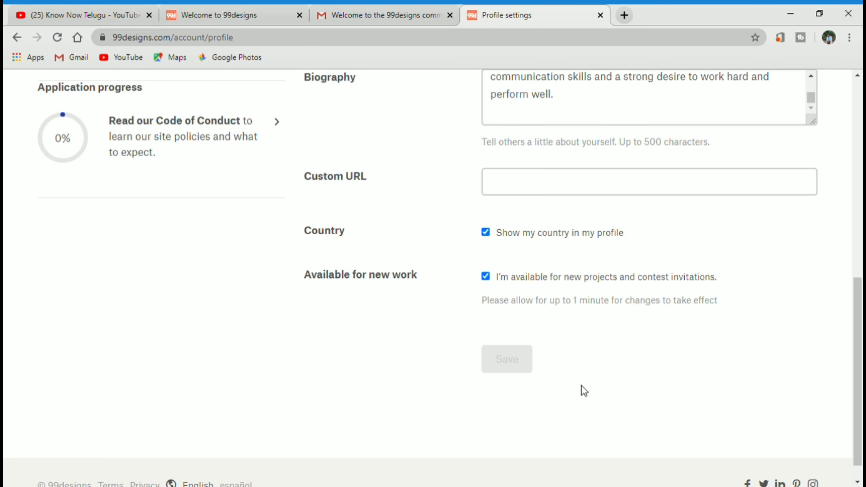
{"action": "scroll", "coordinate": [615, 395], "scroll_direction": "up", "scroll_amount": 3}
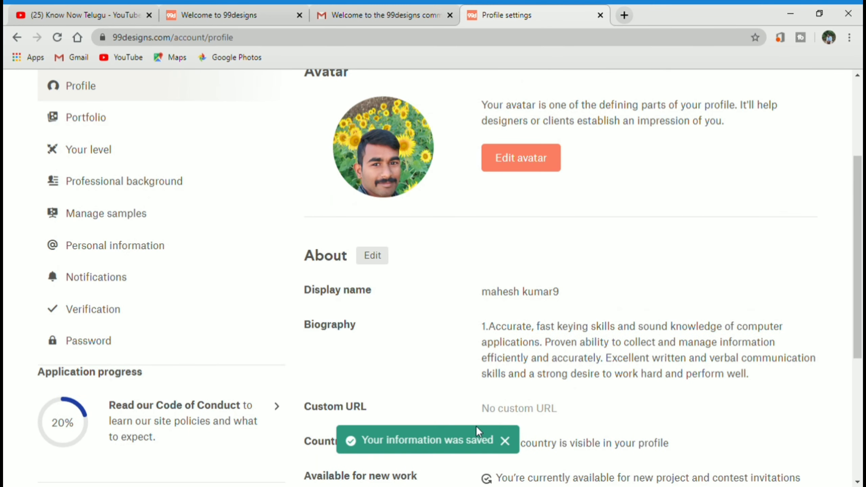
- Go through Portfolio to the Your level page showing Applicant status and view the application steps
{"action": "scroll", "coordinate": [499, 437], "scroll_direction": "up", "scroll_amount": 4}
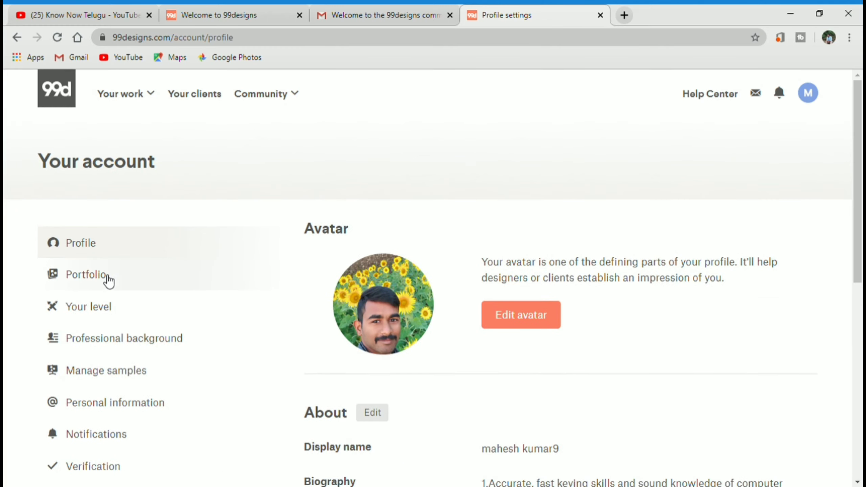
{"action": "left_click", "coordinate": [108, 283]}
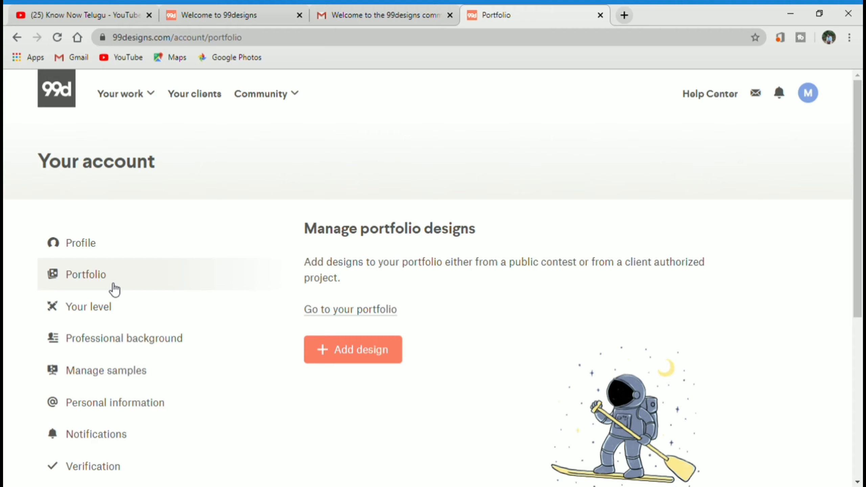
{"action": "left_click", "coordinate": [132, 313]}
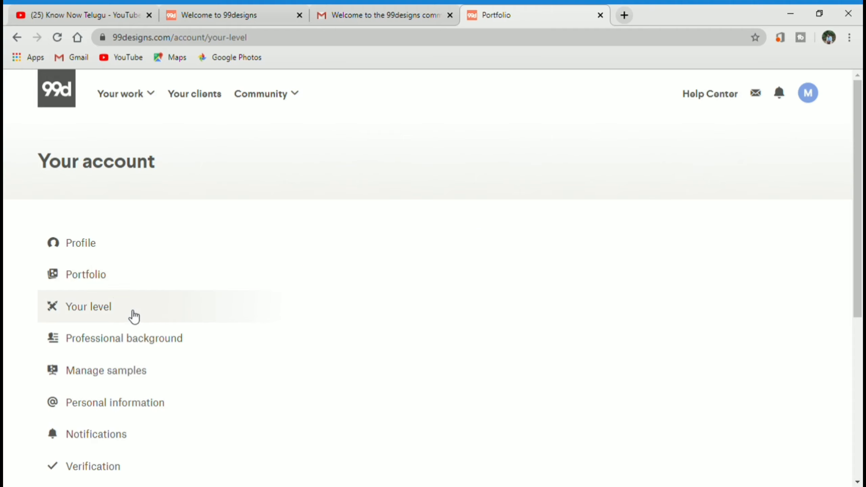
{"action": "scroll", "coordinate": [387, 308], "scroll_direction": "down", "scroll_amount": 2}
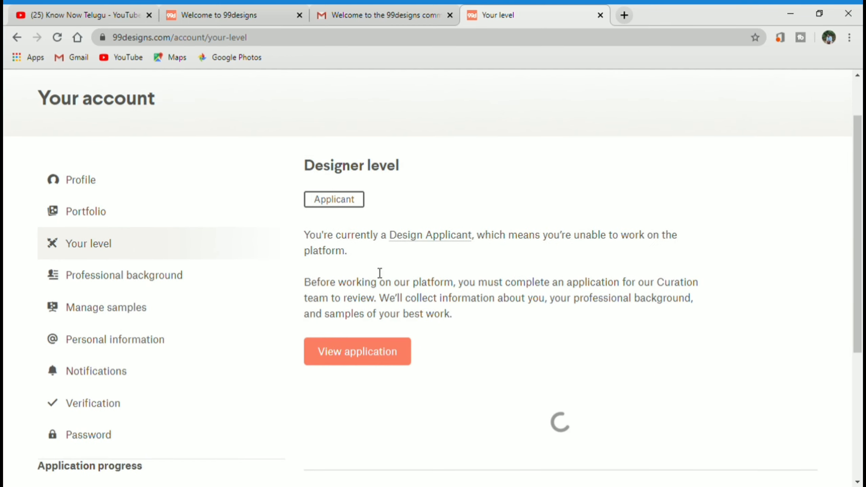
{"action": "scroll", "coordinate": [392, 351], "scroll_direction": "down", "scroll_amount": 2}
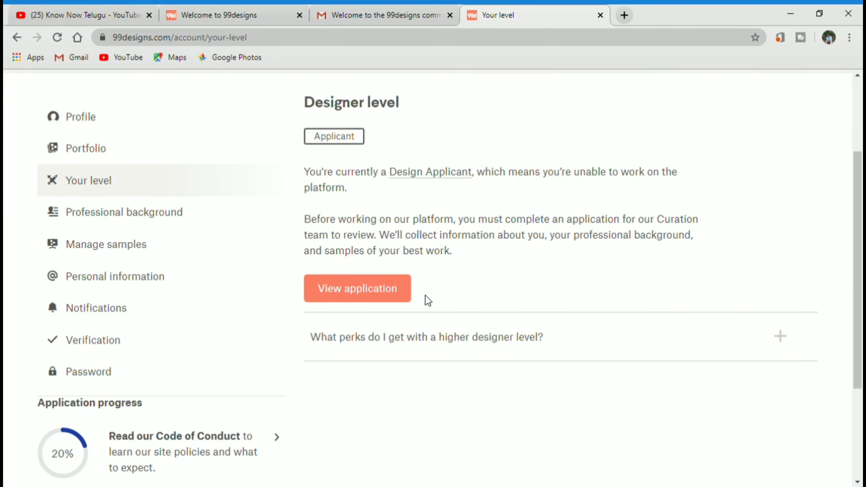
{"action": "left_click", "coordinate": [395, 293]}
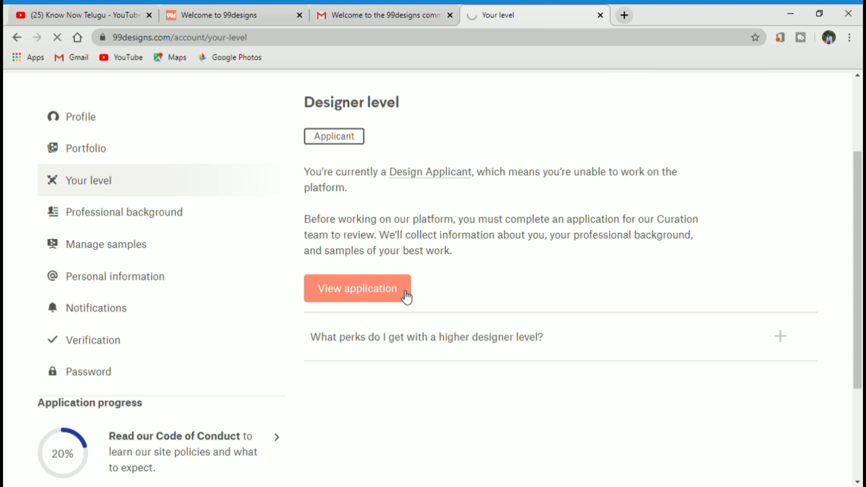
- Read the Designer Code of Conduct to complete Step 1, then return to the steps
{"action": "scroll", "coordinate": [389, 301], "scroll_direction": "down", "scroll_amount": 12}
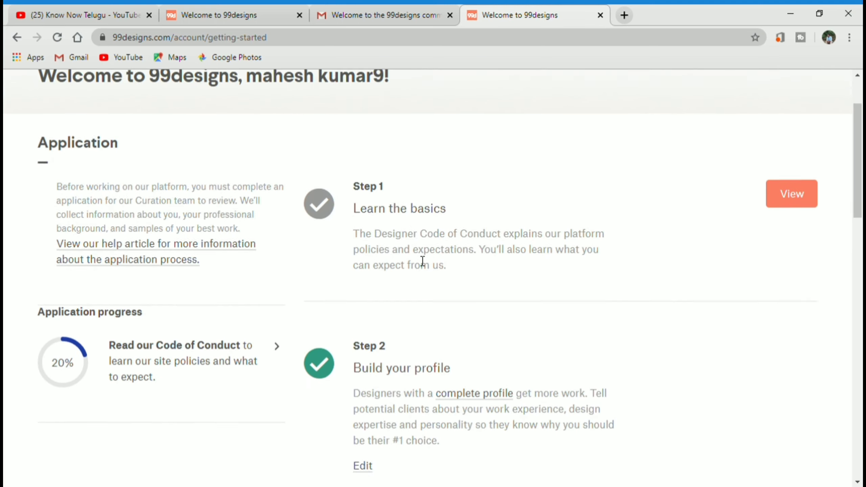
{"action": "scroll", "coordinate": [409, 353], "scroll_direction": "up", "scroll_amount": 14}
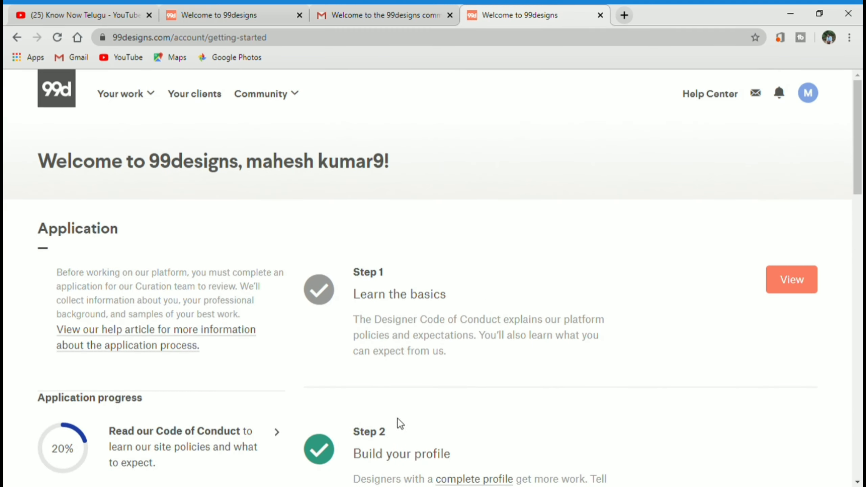
{"action": "scroll", "coordinate": [397, 420], "scroll_direction": "down", "scroll_amount": 4}
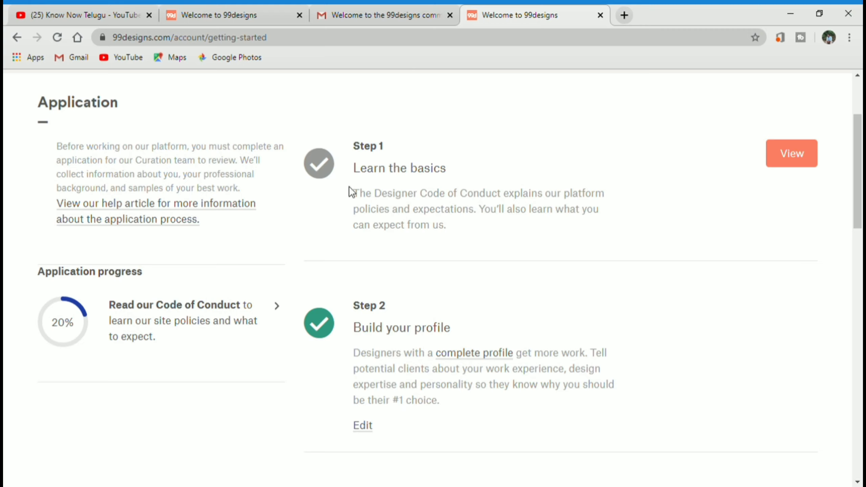
{"action": "left_click", "coordinate": [810, 155]}
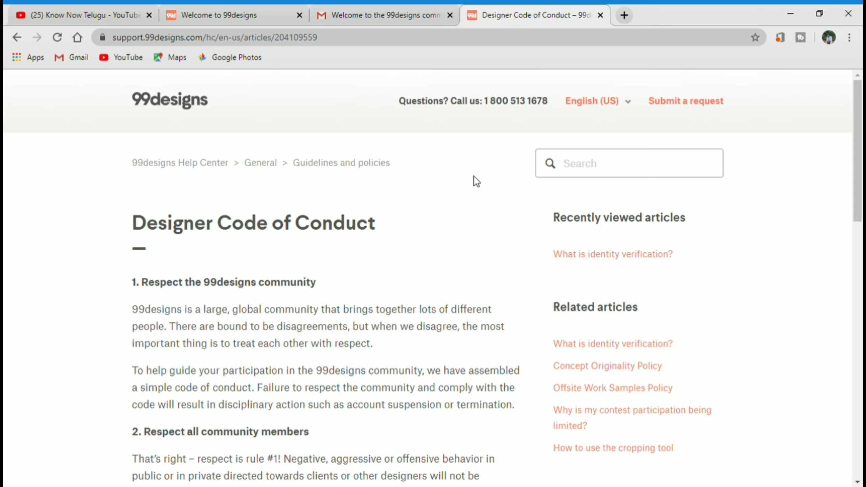
{"action": "scroll", "coordinate": [296, 227], "scroll_direction": "down", "scroll_amount": 2}
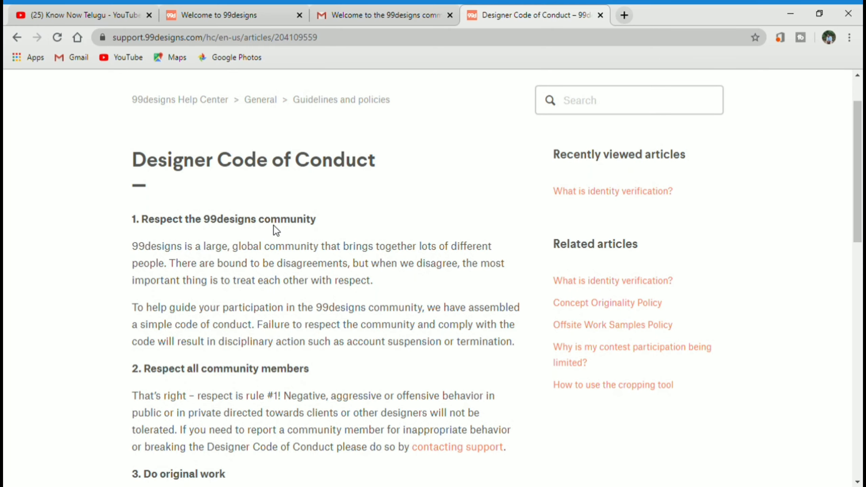
{"action": "scroll", "coordinate": [277, 219], "scroll_direction": "down", "scroll_amount": 9}
{"action": "scroll", "coordinate": [279, 212], "scroll_direction": "down", "scroll_amount": 9}
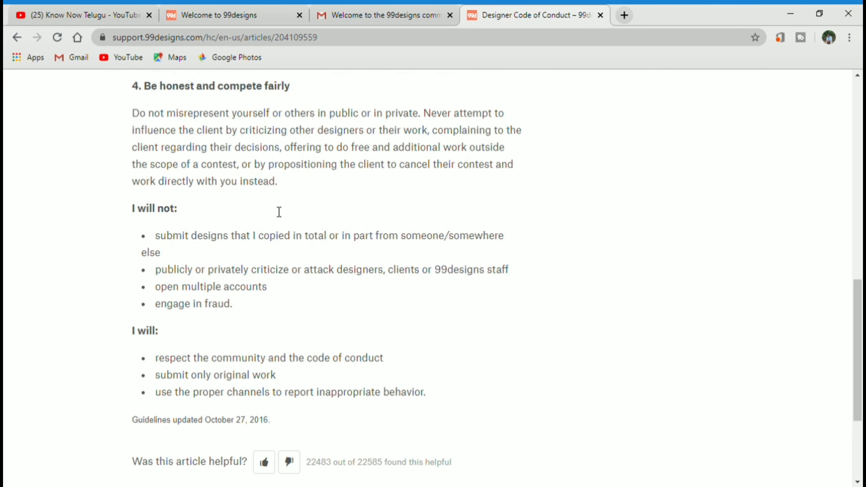
{"action": "scroll", "coordinate": [261, 244], "scroll_direction": "up", "scroll_amount": 14}
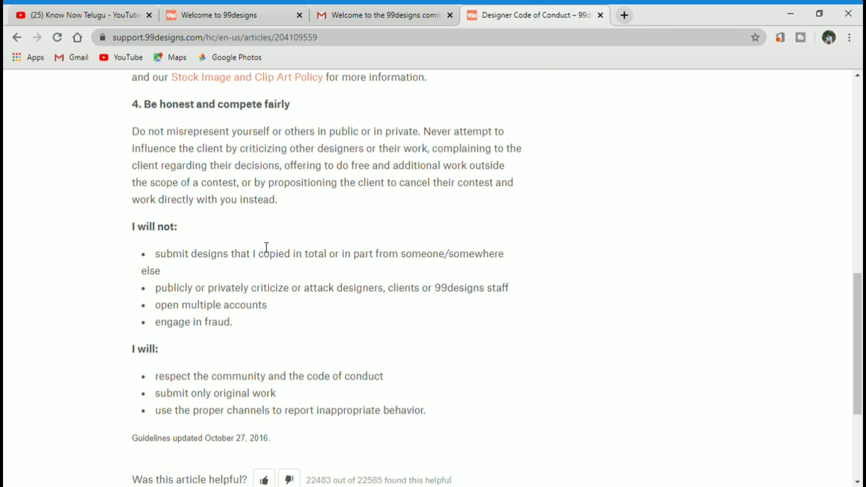
{"action": "scroll", "coordinate": [354, 258], "scroll_direction": "up", "scroll_amount": 6}
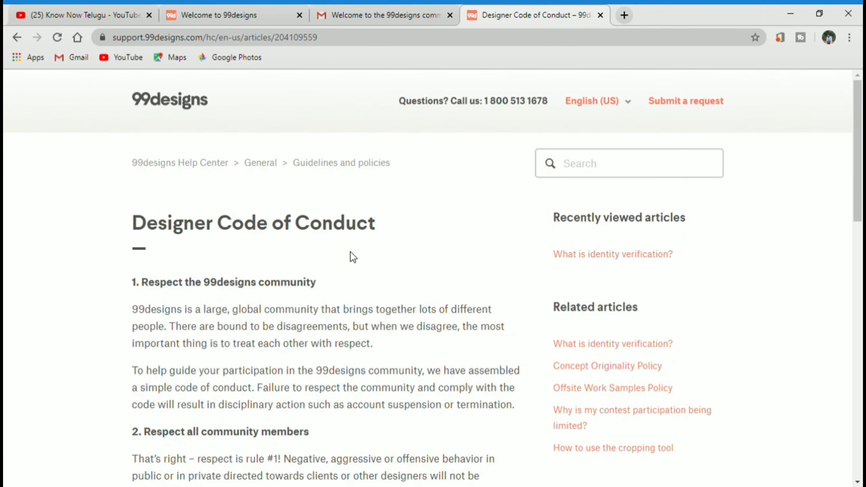
{"action": "left_click", "coordinate": [13, 37]}
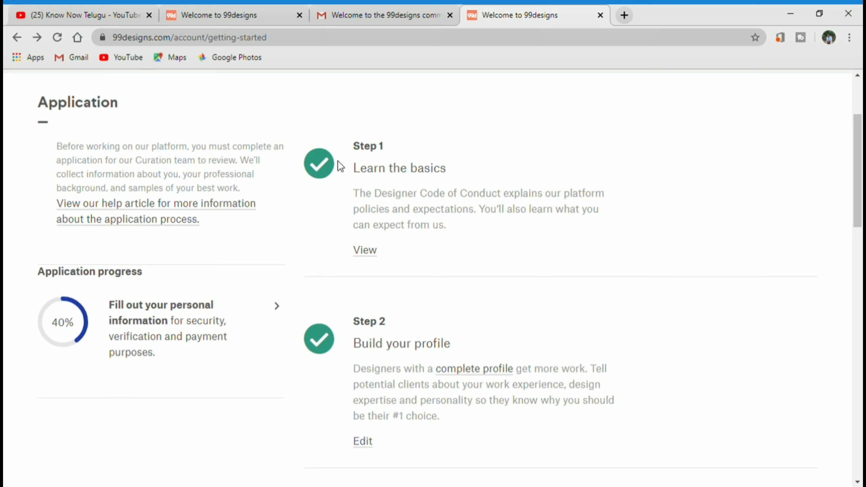
- Start Step 3 to enter the personal information details
{"action": "scroll", "coordinate": [341, 271], "scroll_direction": "down", "scroll_amount": 2}
{"action": "scroll", "coordinate": [345, 292], "scroll_direction": "down", "scroll_amount": 1}
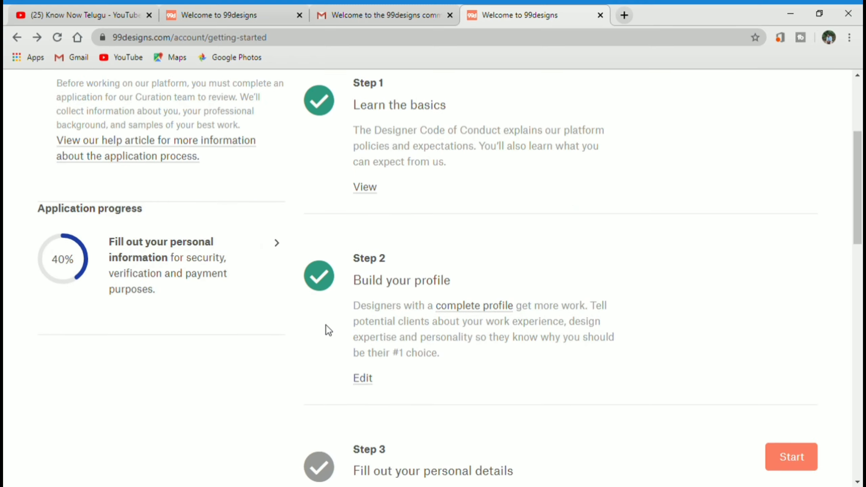
{"action": "scroll", "coordinate": [483, 330], "scroll_direction": "down", "scroll_amount": 2}
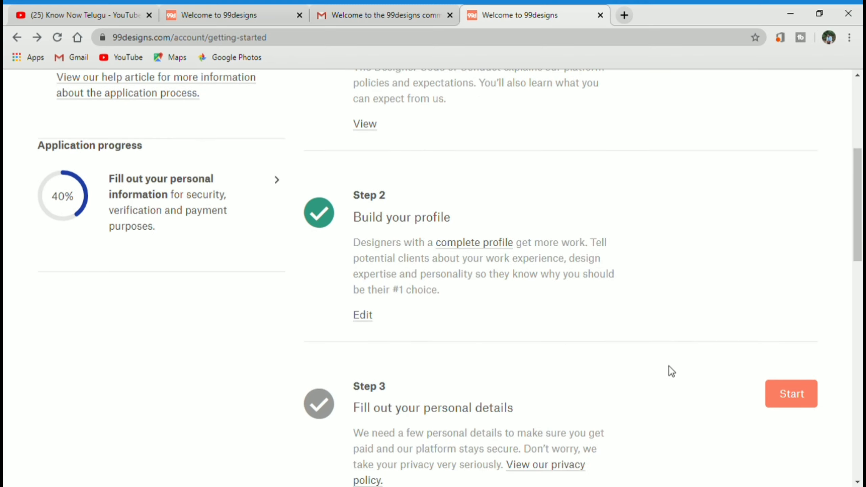
{"action": "scroll", "coordinate": [795, 394], "scroll_direction": "down", "scroll_amount": 2}
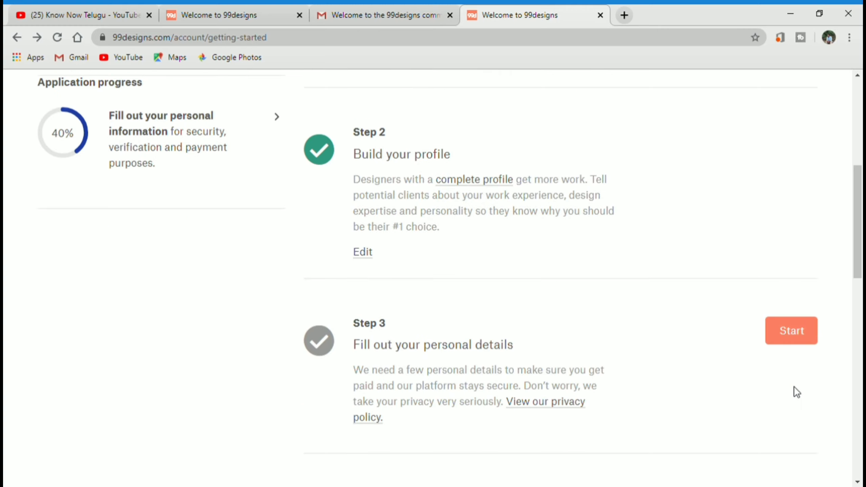
{"action": "left_click", "coordinate": [792, 336]}
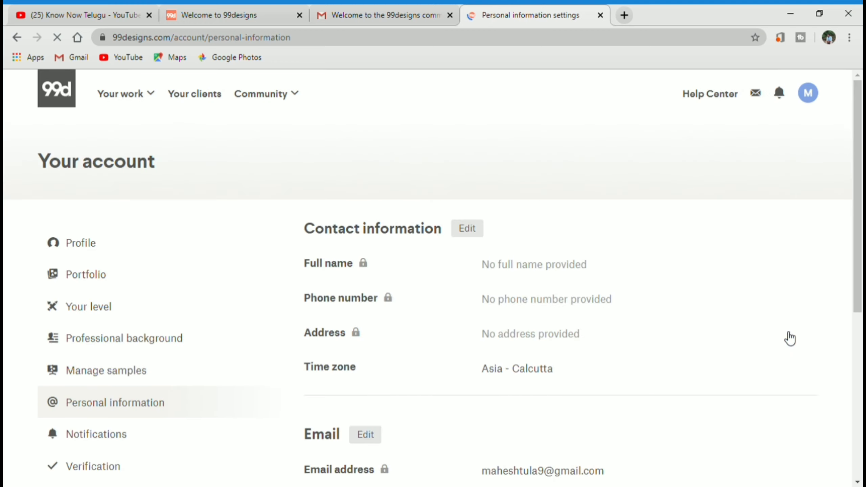
- Edit the contact details: full name, country, and the browser-autofilled address
{"action": "scroll", "coordinate": [436, 294], "scroll_direction": "down", "scroll_amount": 4}
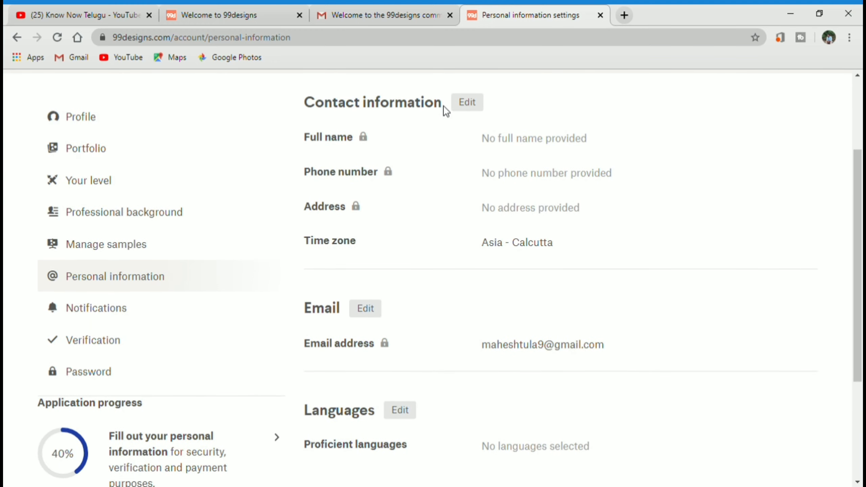
{"action": "left_click", "coordinate": [473, 108]}
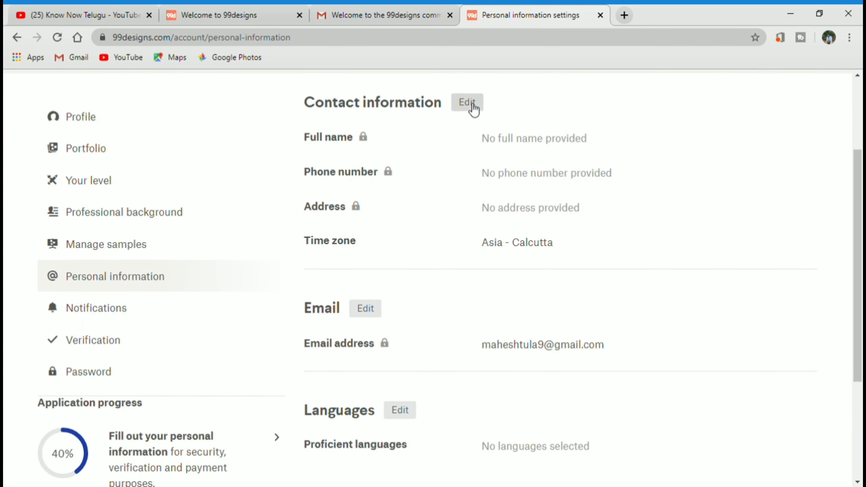
{"action": "left_click", "coordinate": [512, 144]}
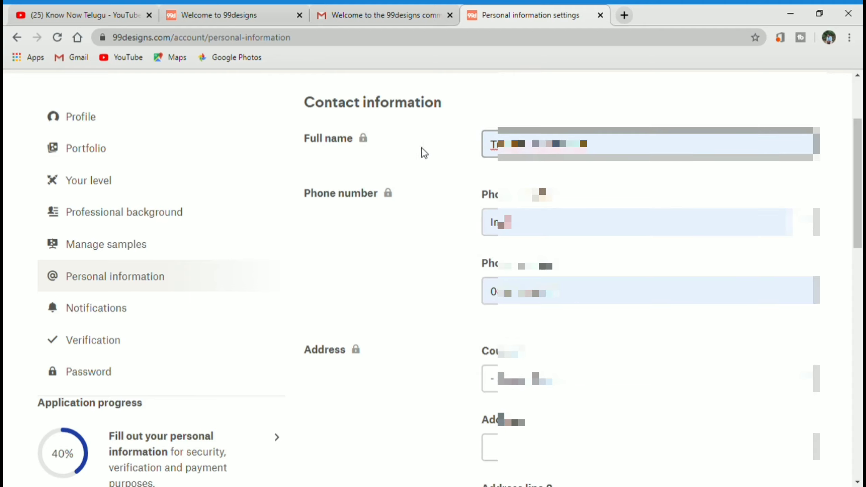
{"action": "scroll", "coordinate": [339, 379], "scroll_direction": "down", "scroll_amount": 2}
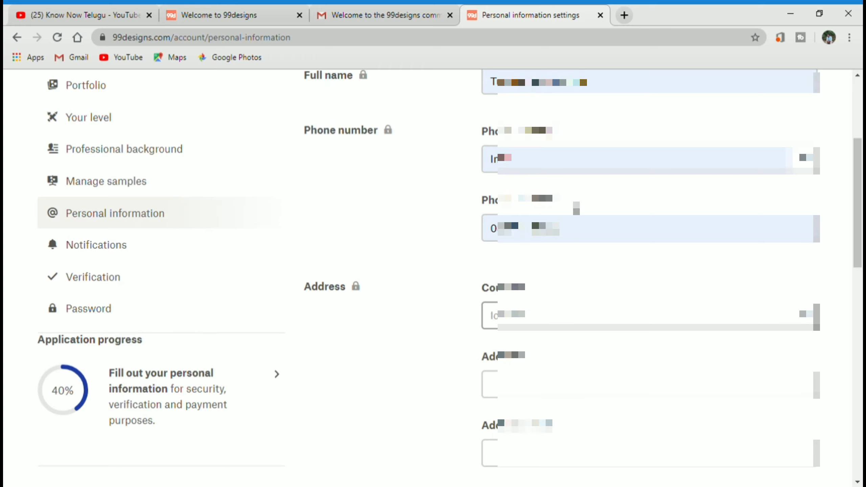
{"action": "scroll", "coordinate": [576, 231], "scroll_direction": "down", "scroll_amount": 2}
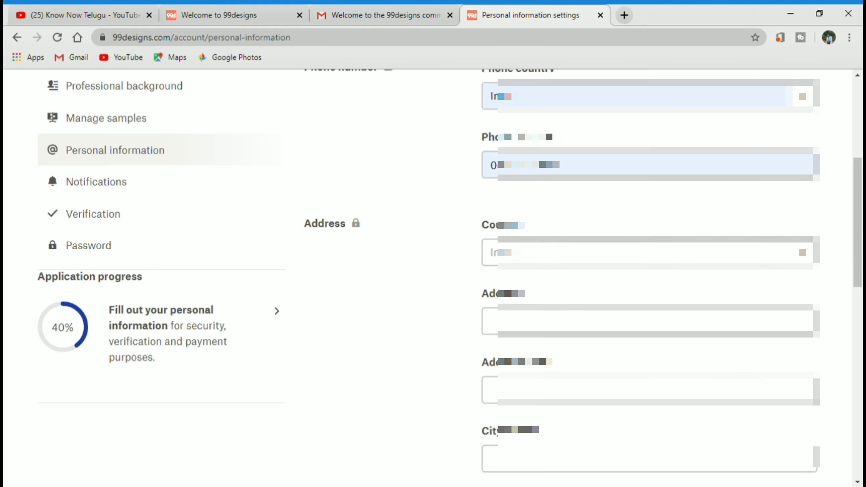
{"action": "left_click", "coordinate": [583, 333]}
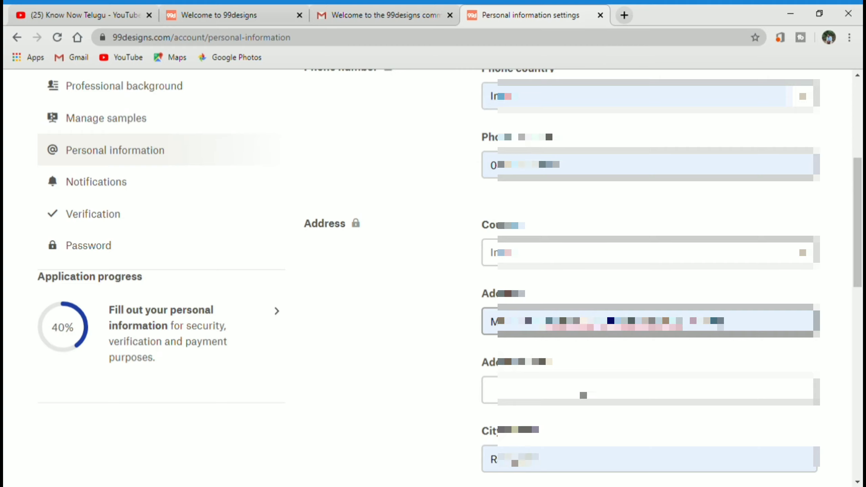
{"action": "key", "text": "Return"}
- Save the personal information, raising application progress to 60%
{"action": "scroll", "coordinate": [536, 416], "scroll_direction": "down", "scroll_amount": 6}
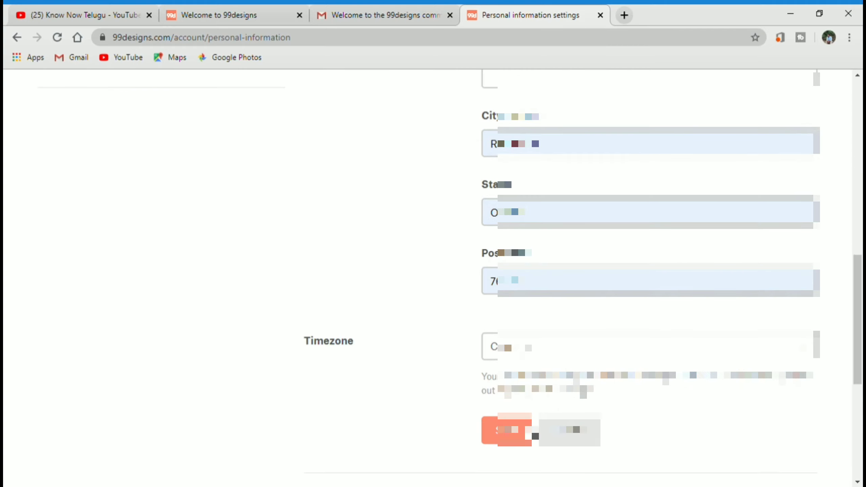
{"action": "left_click", "coordinate": [522, 435]}
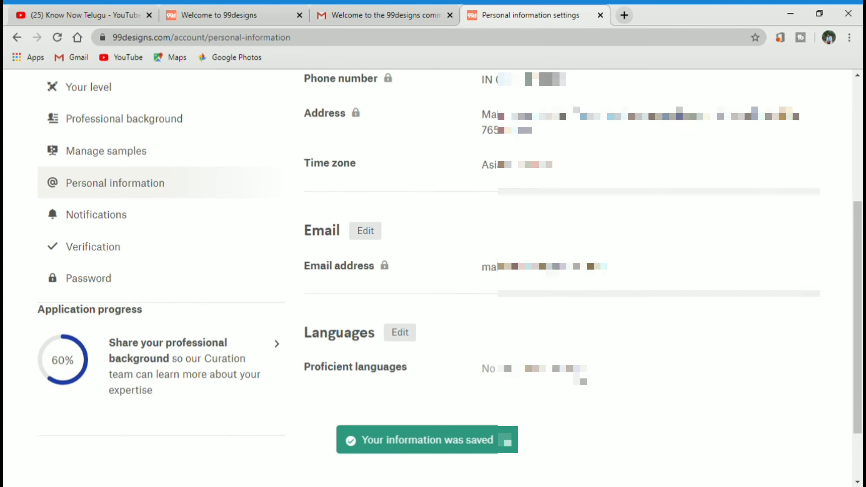
{"action": "scroll", "coordinate": [434, 278], "scroll_direction": "up", "scroll_amount": 6}
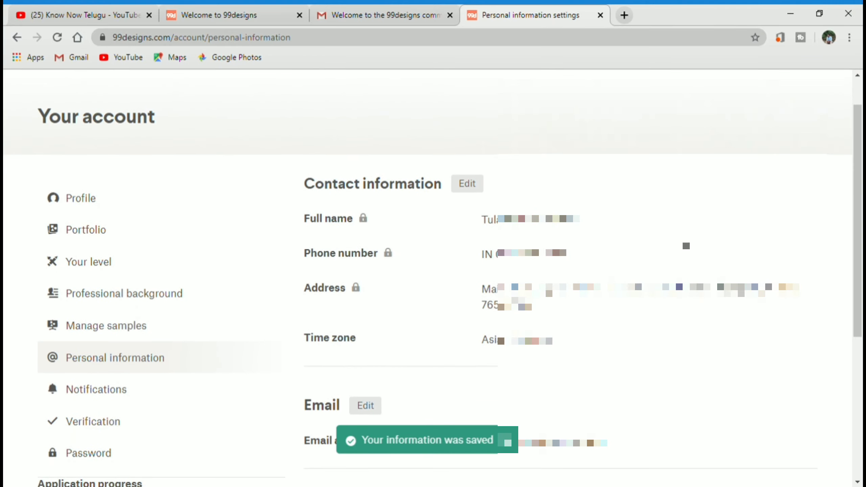
{"action": "scroll", "coordinate": [273, 325], "scroll_direction": "down", "scroll_amount": 7}
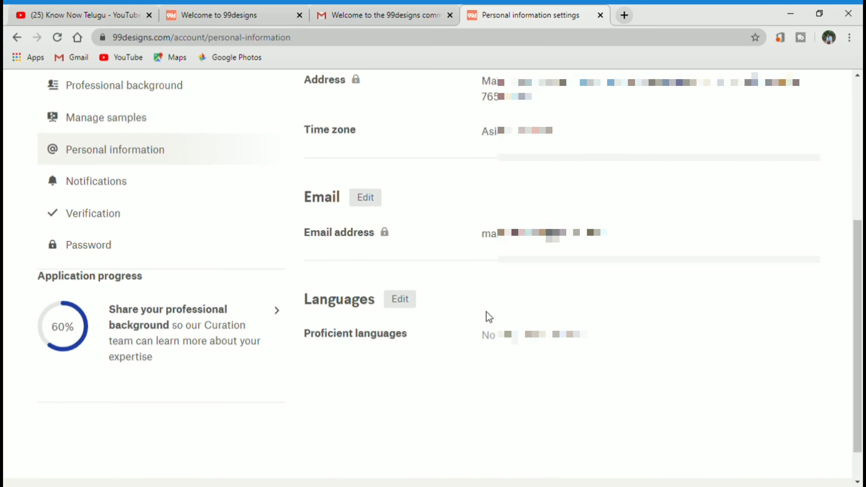
{"action": "scroll", "coordinate": [168, 341], "scroll_direction": "up", "scroll_amount": 7}
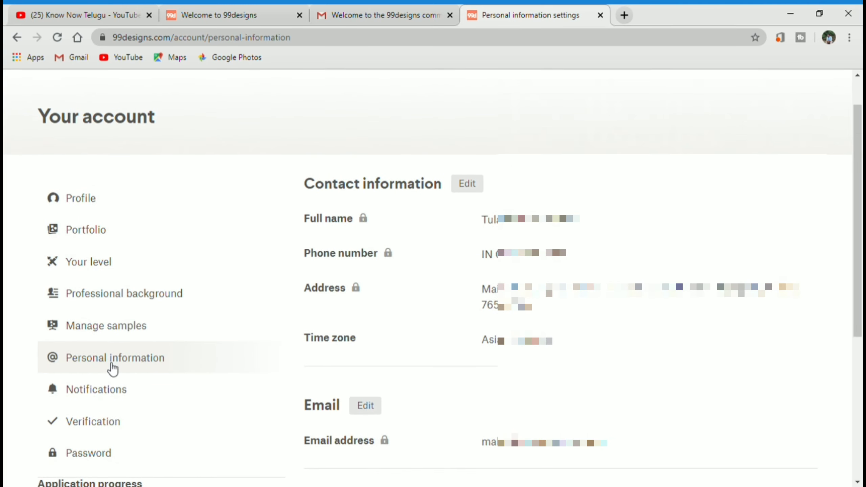
{"action": "scroll", "coordinate": [116, 404], "scroll_direction": "down", "scroll_amount": 3}
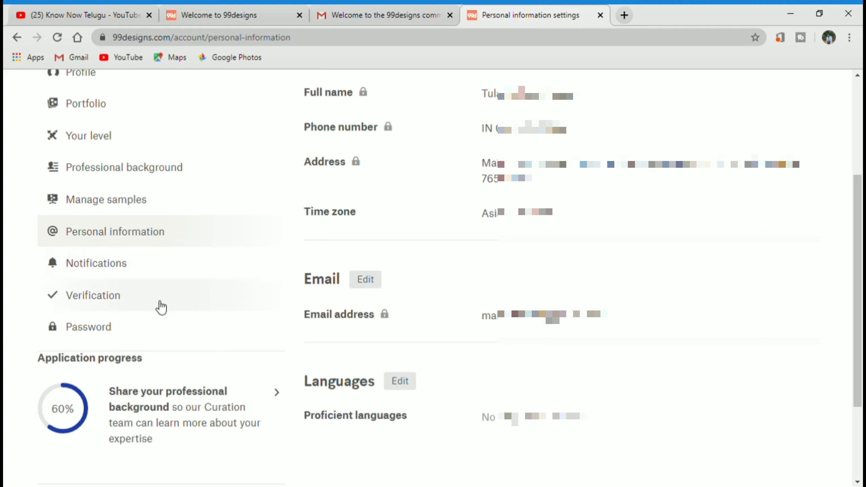
- Open the Verification settings page and highlight its ID verification heading
{"action": "left_click", "coordinate": [111, 301]}
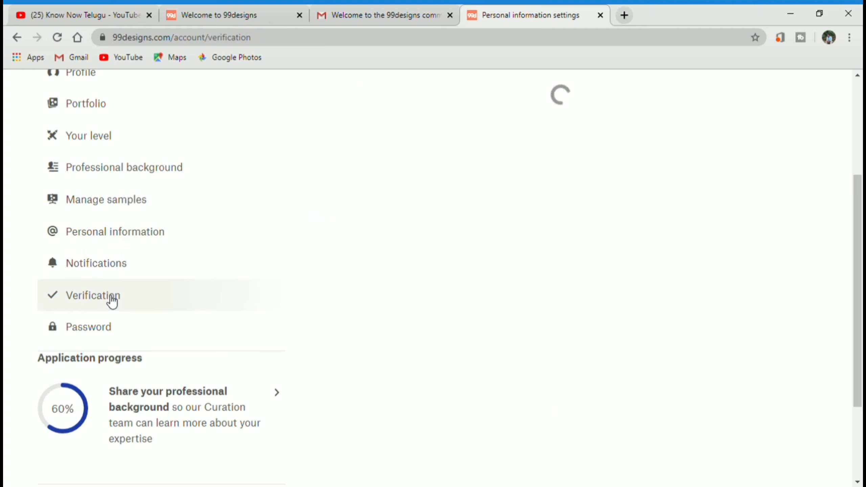
{"action": "scroll", "coordinate": [323, 265], "scroll_direction": "up", "scroll_amount": 3}
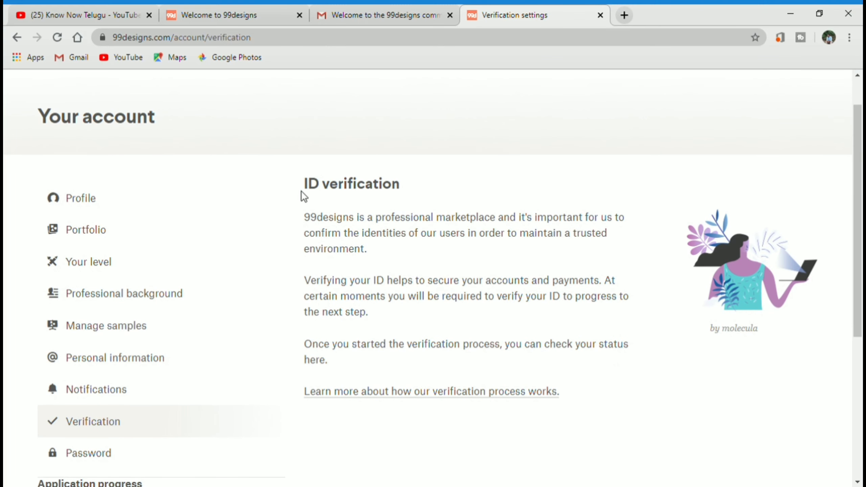
{"action": "left_click_drag", "start_coordinate": [299, 184], "coordinate": [419, 188]}
{"action": "left_click", "coordinate": [424, 188]}
- Open the 'What is identity verification?' article and read through verification steps 5 and 6
{"action": "left_click", "coordinate": [398, 395]}
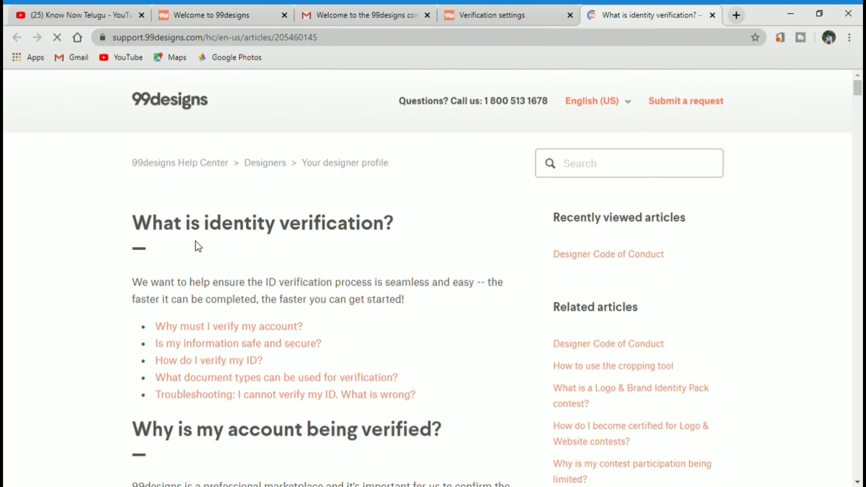
{"action": "scroll", "coordinate": [285, 271], "scroll_direction": "down", "scroll_amount": 14}
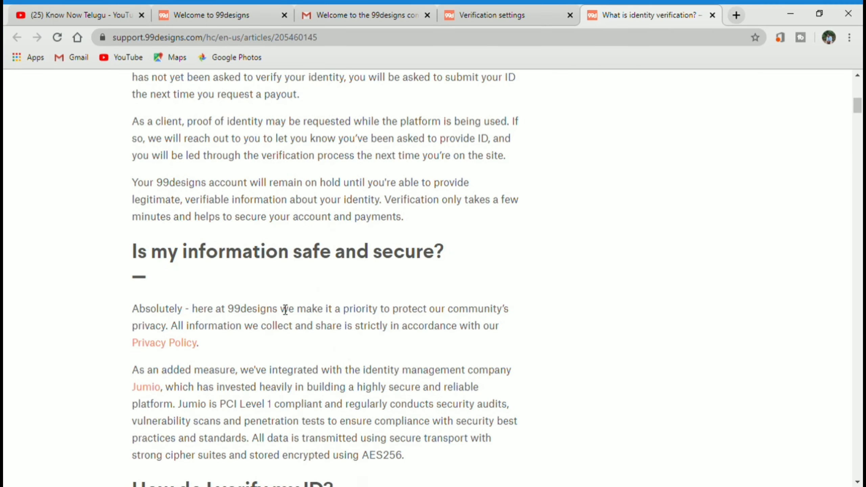
{"action": "scroll", "coordinate": [286, 310], "scroll_direction": "down", "scroll_amount": 7}
{"action": "scroll", "coordinate": [284, 324], "scroll_direction": "up", "scroll_amount": 4}
{"action": "scroll", "coordinate": [299, 323], "scroll_direction": "down", "scroll_amount": 10}
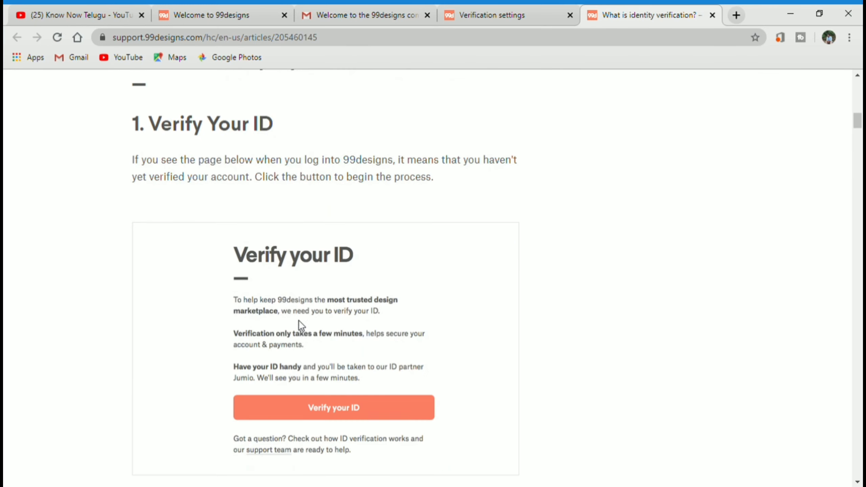
{"action": "scroll", "coordinate": [298, 321], "scroll_direction": "down", "scroll_amount": 5}
{"action": "scroll", "coordinate": [294, 327], "scroll_direction": "up", "scroll_amount": 4}
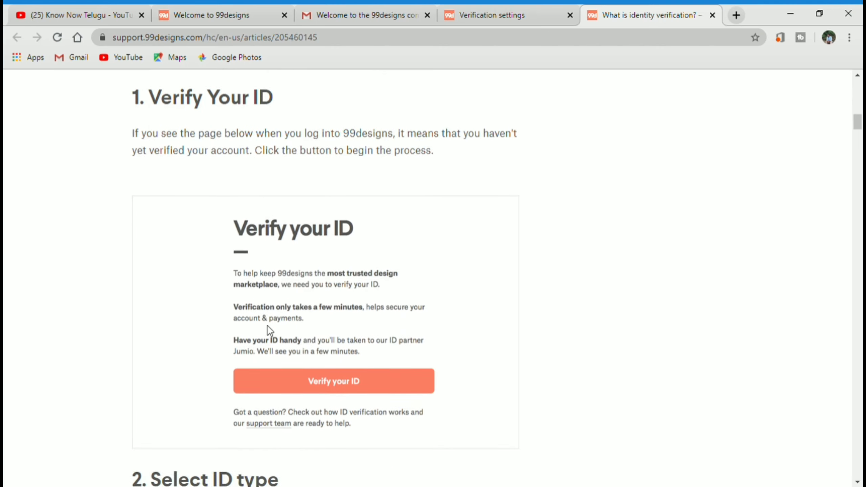
{"action": "scroll", "coordinate": [166, 188], "scroll_direction": "up", "scroll_amount": 6}
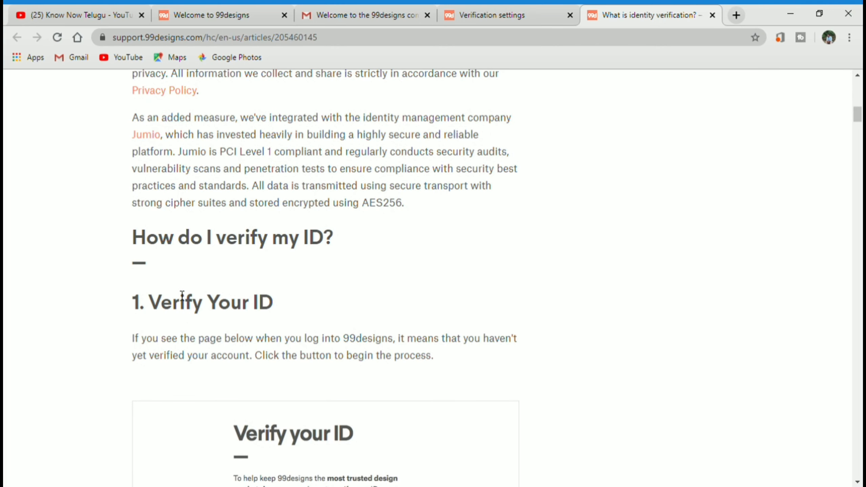
{"action": "scroll", "coordinate": [285, 305], "scroll_direction": "down", "scroll_amount": 5}
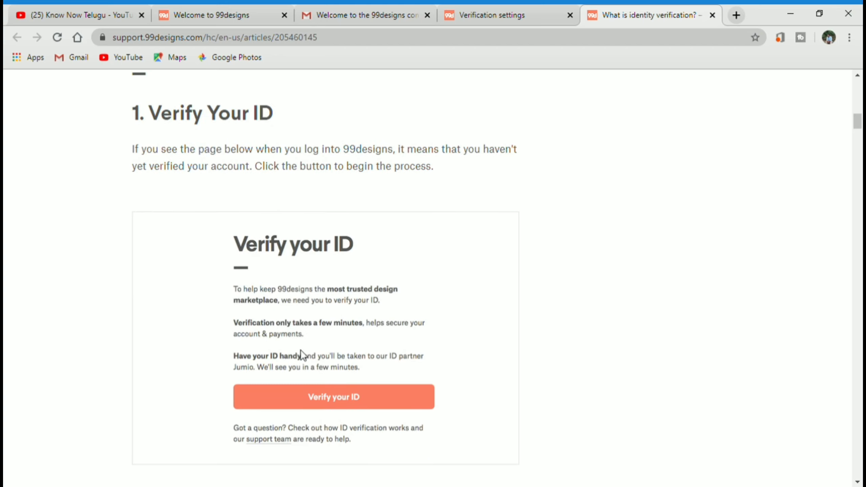
{"action": "scroll", "coordinate": [303, 355], "scroll_direction": "down", "scroll_amount": 2}
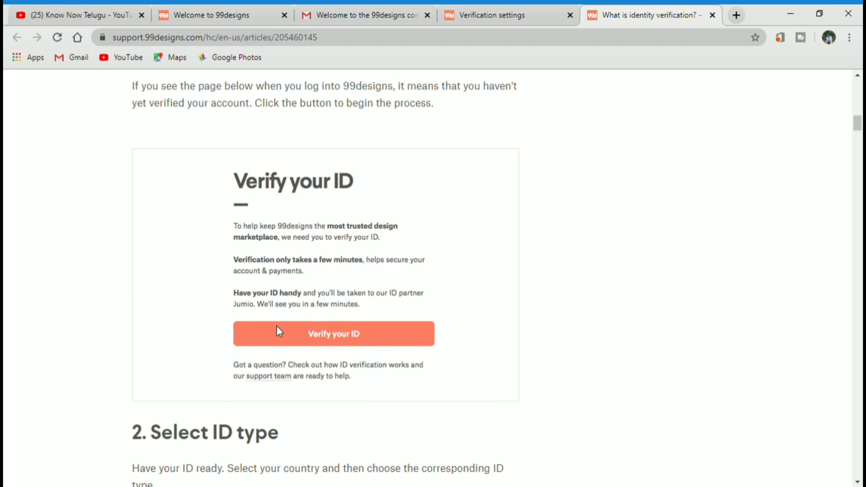
{"action": "scroll", "coordinate": [280, 328], "scroll_direction": "down", "scroll_amount": 2}
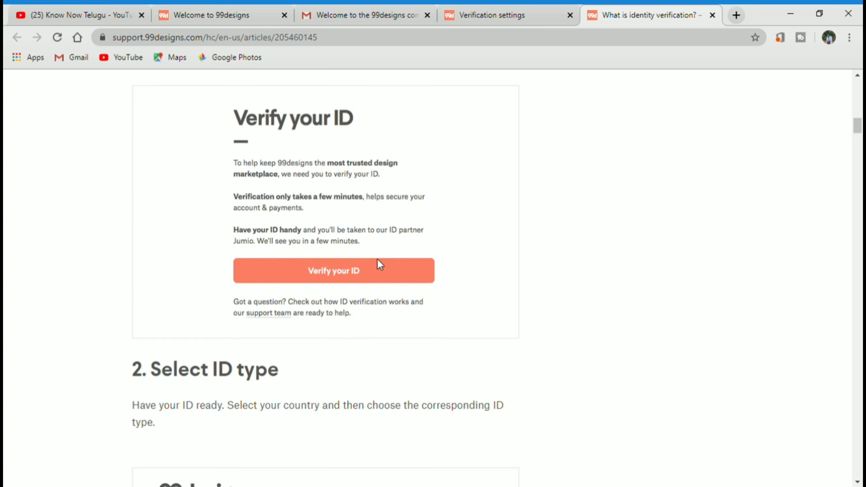
{"action": "scroll", "coordinate": [329, 277], "scroll_direction": "down", "scroll_amount": 2}
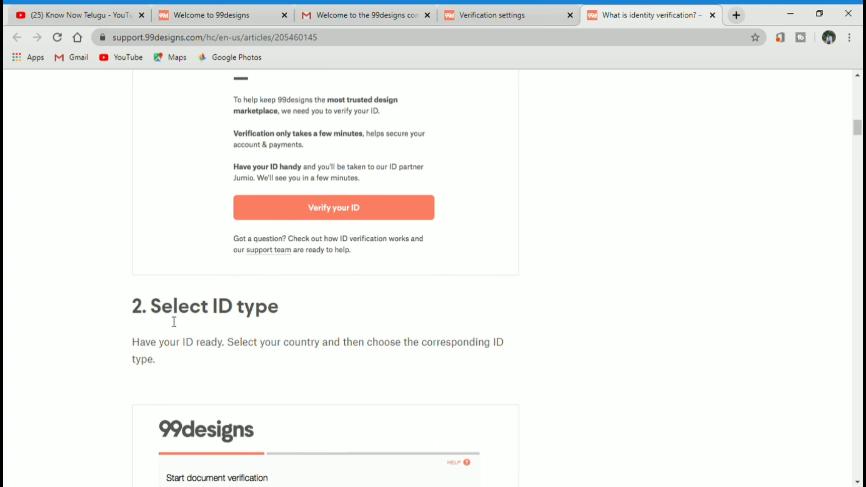
{"action": "scroll", "coordinate": [317, 321], "scroll_direction": "down", "scroll_amount": 2}
{"action": "scroll", "coordinate": [327, 332], "scroll_direction": "down", "scroll_amount": 5}
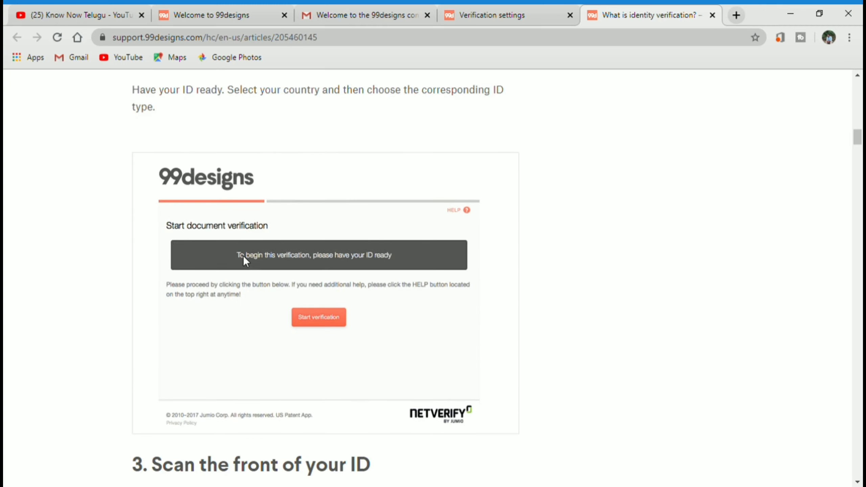
{"action": "scroll", "coordinate": [244, 256], "scroll_direction": "down", "scroll_amount": 2}
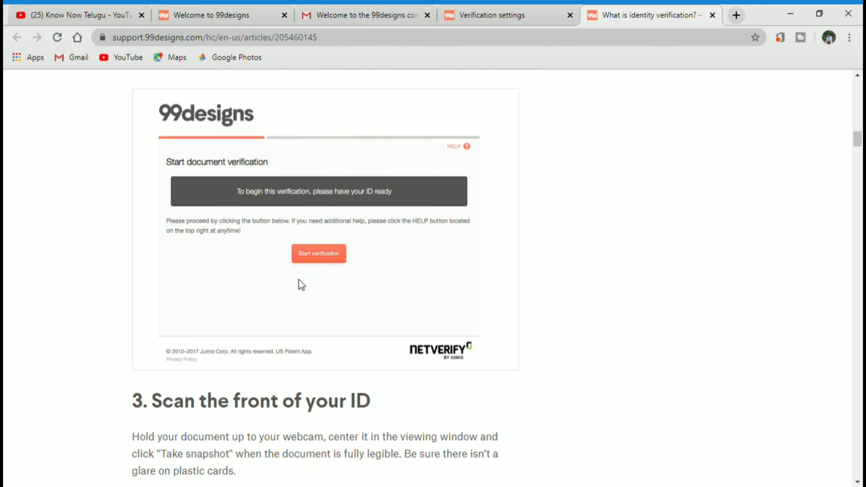
{"action": "scroll", "coordinate": [301, 286], "scroll_direction": "down", "scroll_amount": 4}
{"action": "scroll", "coordinate": [304, 287], "scroll_direction": "up", "scroll_amount": 6}
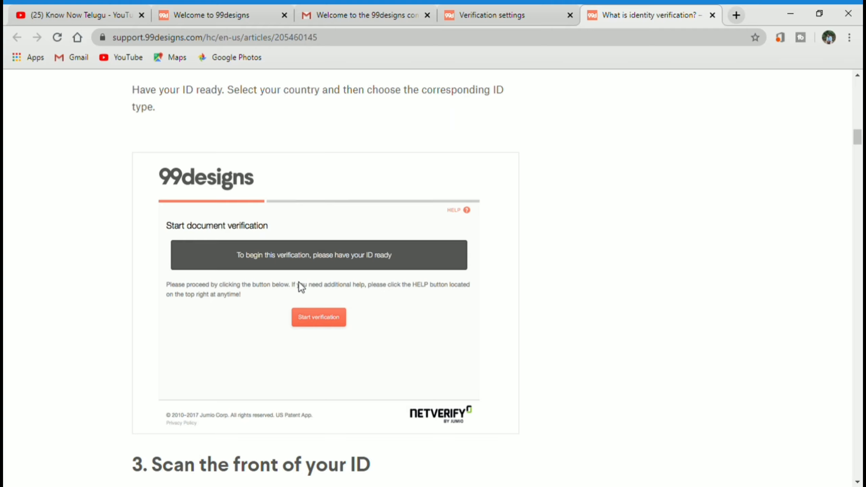
{"action": "scroll", "coordinate": [299, 282], "scroll_direction": "down", "scroll_amount": 3}
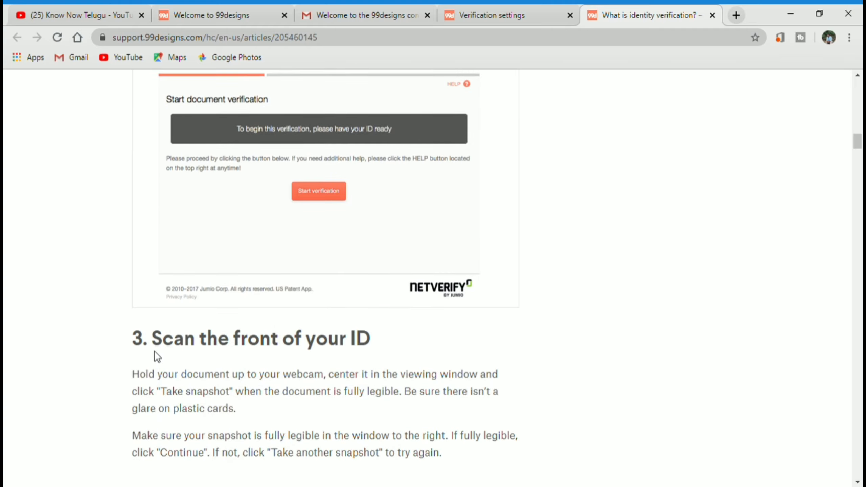
{"action": "scroll", "coordinate": [318, 353], "scroll_direction": "down", "scroll_amount": 2}
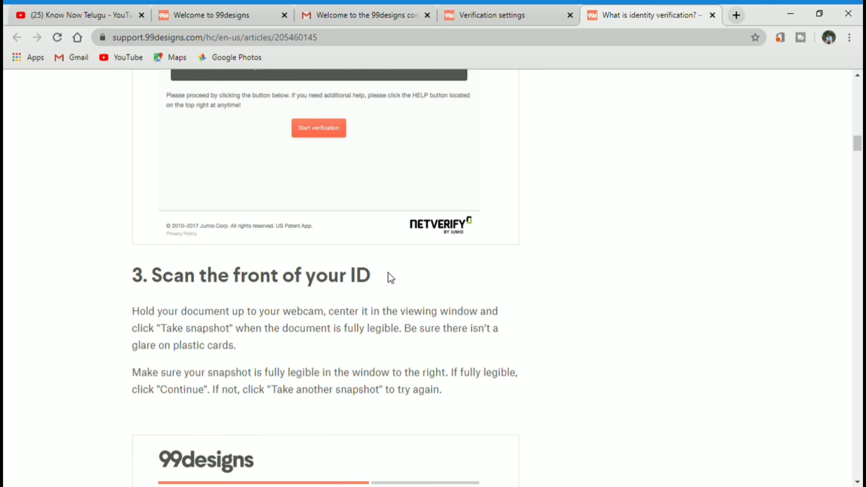
- Scroll on past the rejected ID types to the 'What document types can be used' section
{"action": "scroll", "coordinate": [391, 278], "scroll_direction": "down", "scroll_amount": 4}
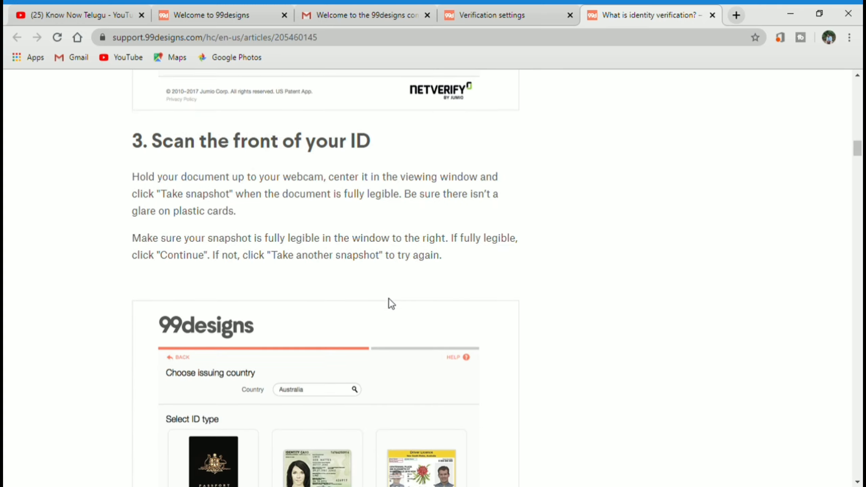
{"action": "scroll", "coordinate": [391, 304], "scroll_direction": "down", "scroll_amount": 5}
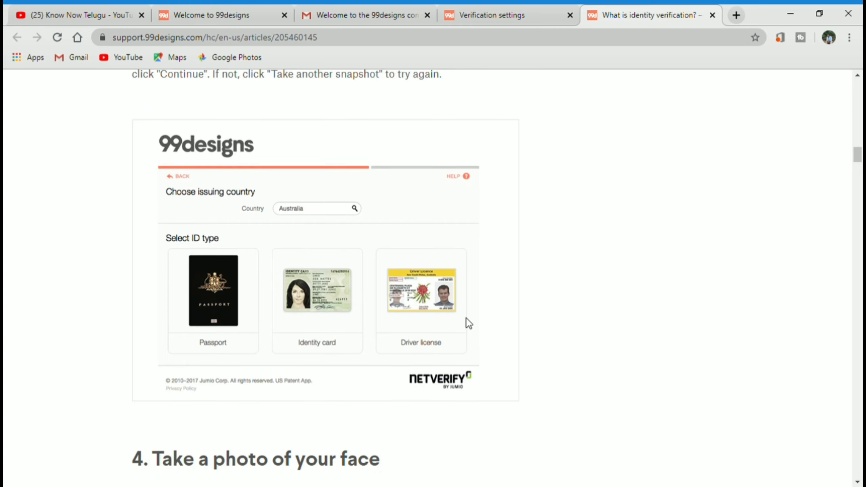
{"action": "scroll", "coordinate": [399, 311], "scroll_direction": "down", "scroll_amount": 2}
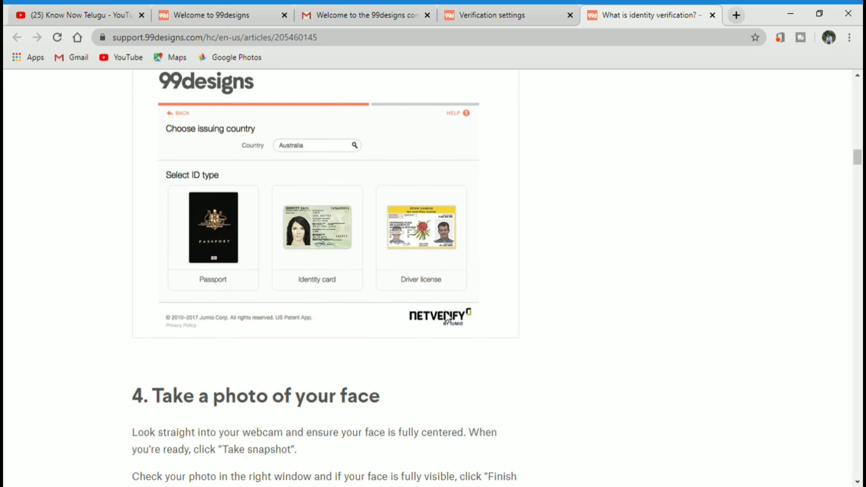
{"action": "scroll", "coordinate": [324, 314], "scroll_direction": "down", "scroll_amount": 2}
{"action": "scroll", "coordinate": [151, 344], "scroll_direction": "down", "scroll_amount": 2}
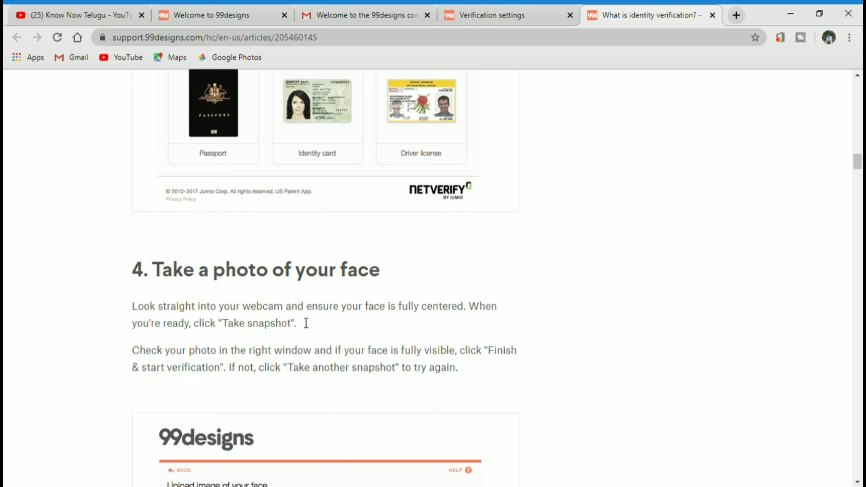
{"action": "scroll", "coordinate": [246, 326], "scroll_direction": "down", "scroll_amount": 7}
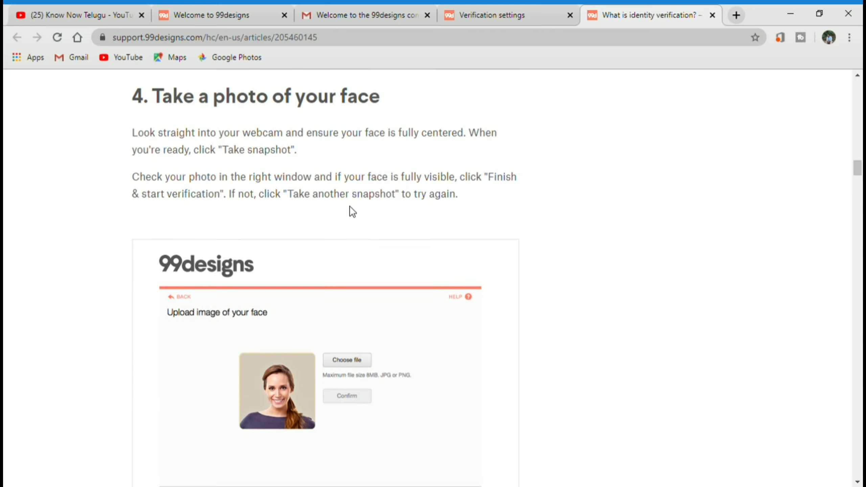
{"action": "scroll", "coordinate": [297, 300], "scroll_direction": "down", "scroll_amount": 4}
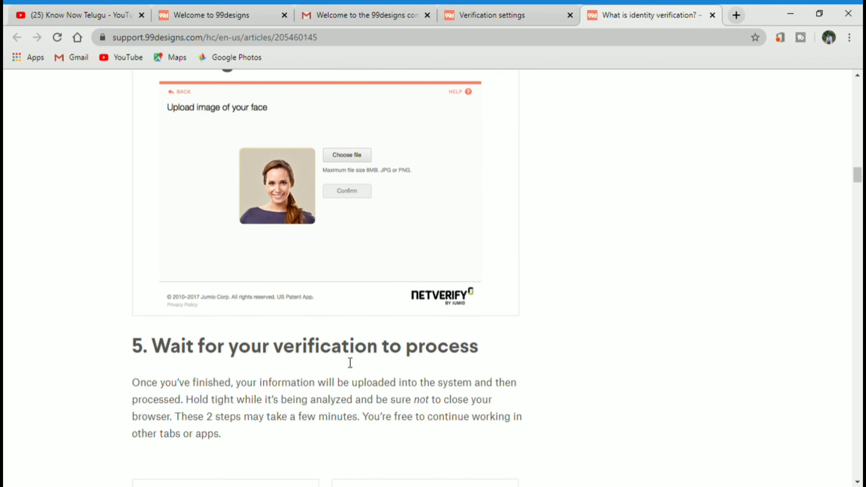
{"action": "scroll", "coordinate": [323, 343], "scroll_direction": "down", "scroll_amount": 4}
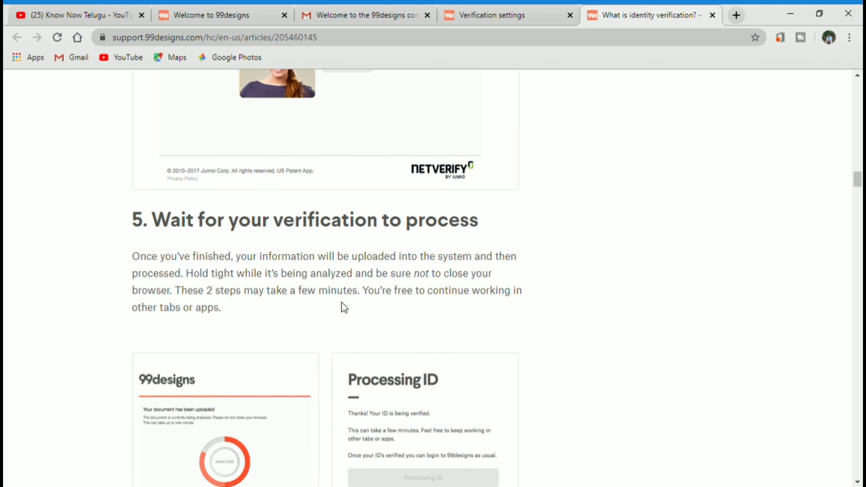
{"action": "scroll", "coordinate": [359, 328], "scroll_direction": "down", "scroll_amount": 2}
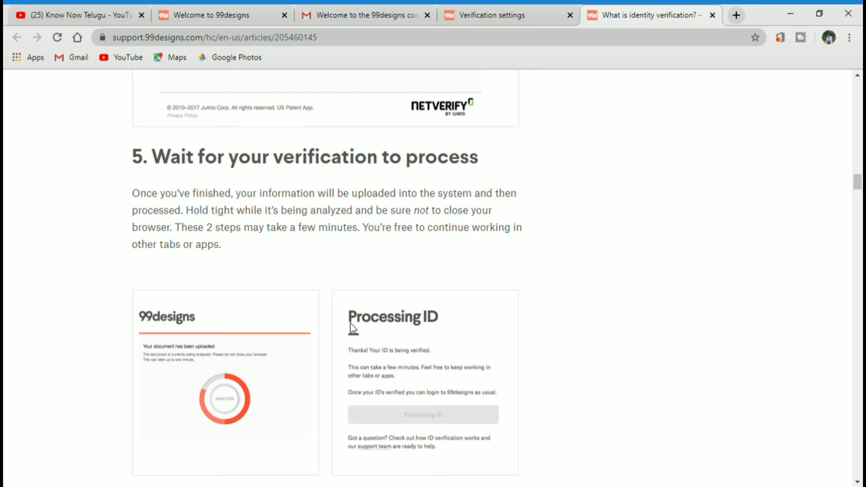
{"action": "scroll", "coordinate": [363, 333], "scroll_direction": "down", "scroll_amount": 4}
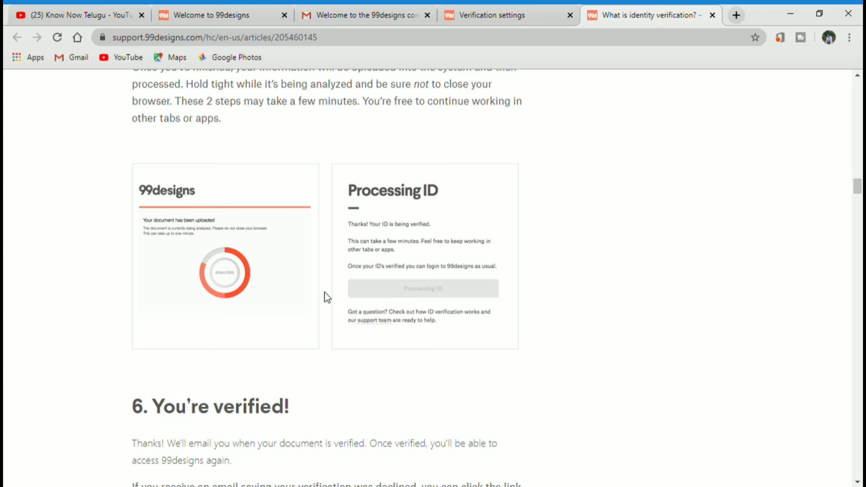
{"action": "scroll", "coordinate": [304, 296], "scroll_direction": "down", "scroll_amount": 2}
{"action": "scroll", "coordinate": [303, 296], "scroll_direction": "up", "scroll_amount": 6}
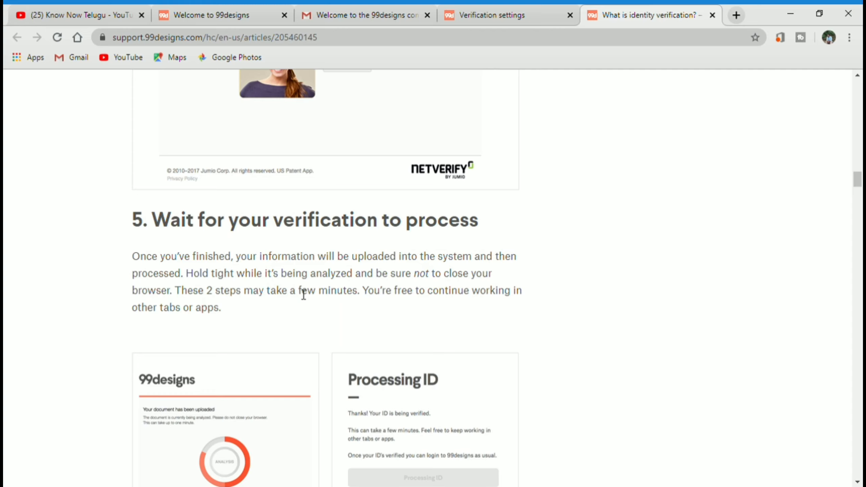
{"action": "scroll", "coordinate": [304, 294], "scroll_direction": "down", "scroll_amount": 6}
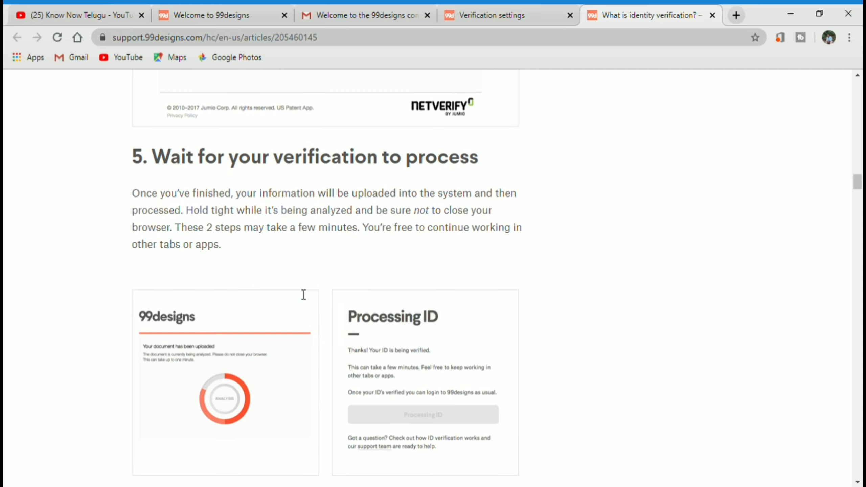
{"action": "scroll", "coordinate": [300, 294], "scroll_direction": "down", "scroll_amount": 2}
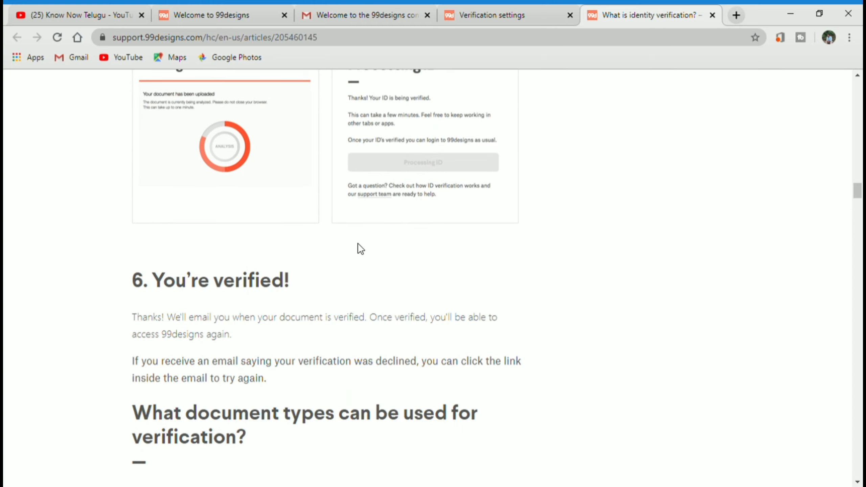
{"action": "scroll", "coordinate": [258, 303], "scroll_direction": "down", "scroll_amount": 2}
{"action": "scroll", "coordinate": [272, 304], "scroll_direction": "down", "scroll_amount": 6}
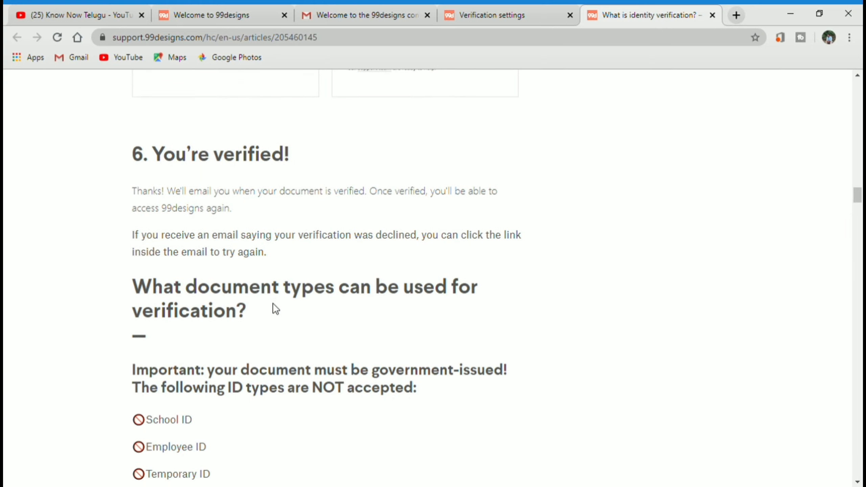
{"action": "scroll", "coordinate": [259, 293], "scroll_direction": "up", "scroll_amount": 3}
{"action": "scroll", "coordinate": [253, 294], "scroll_direction": "down", "scroll_amount": 5}
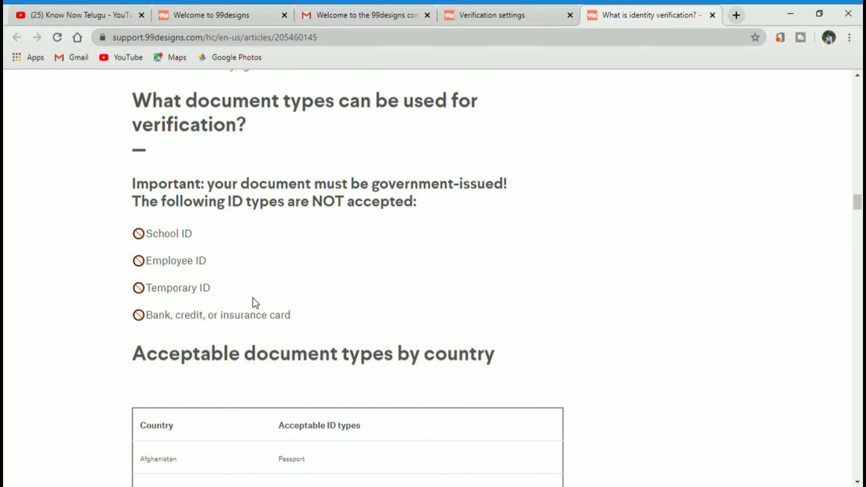
- Scroll through the 'Acceptable document types by country' table to the Troubleshooting section
{"action": "scroll", "coordinate": [251, 309], "scroll_direction": "up", "scroll_amount": 3}
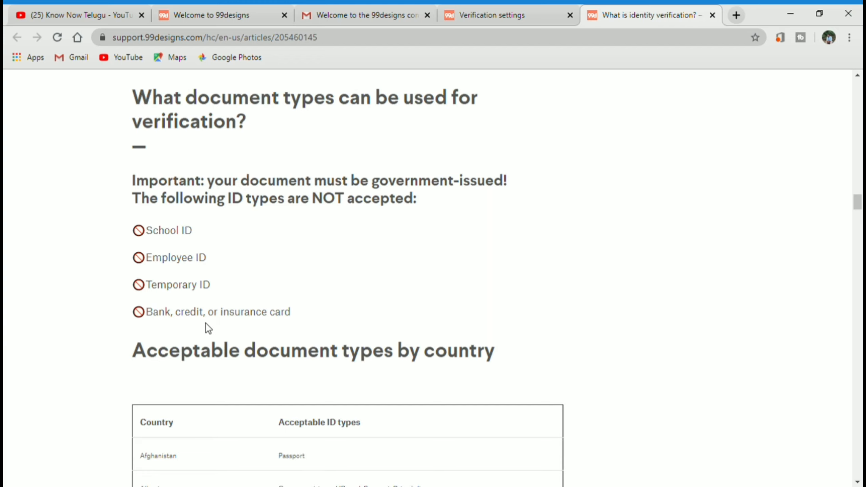
{"action": "scroll", "coordinate": [219, 368], "scroll_direction": "down", "scroll_amount": 2}
{"action": "scroll", "coordinate": [228, 367], "scroll_direction": "up", "scroll_amount": 8}
{"action": "scroll", "coordinate": [228, 367], "scroll_direction": "up", "scroll_amount": 12}
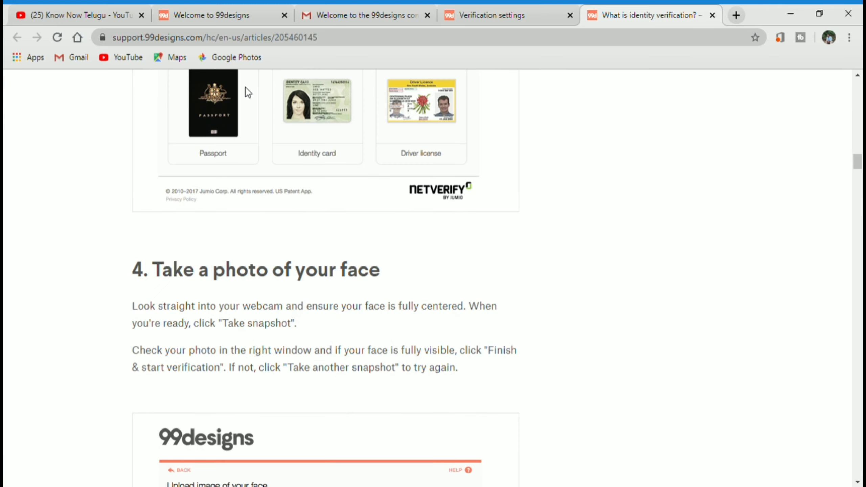
{"action": "scroll", "coordinate": [239, 239], "scroll_direction": "up", "scroll_amount": 3}
{"action": "scroll", "coordinate": [358, 451], "scroll_direction": "down", "scroll_amount": 20}
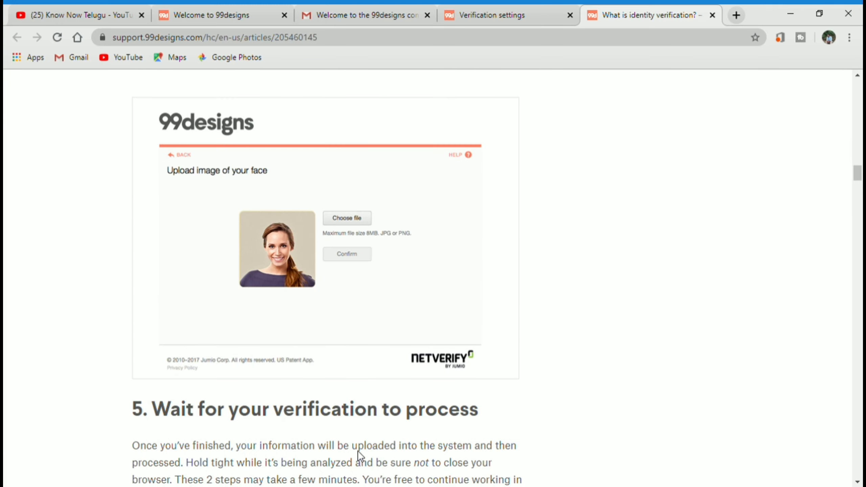
{"action": "scroll", "coordinate": [158, 397], "scroll_direction": "down", "scroll_amount": 5}
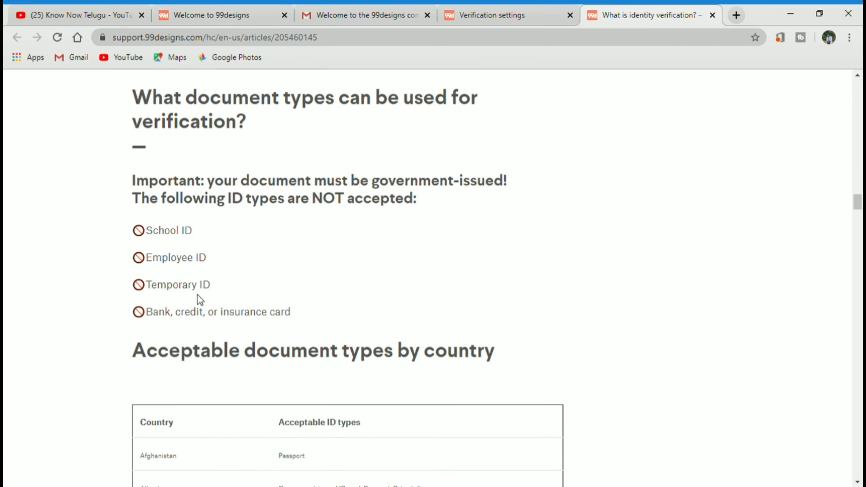
{"action": "scroll", "coordinate": [197, 297], "scroll_direction": "down", "scroll_amount": 2}
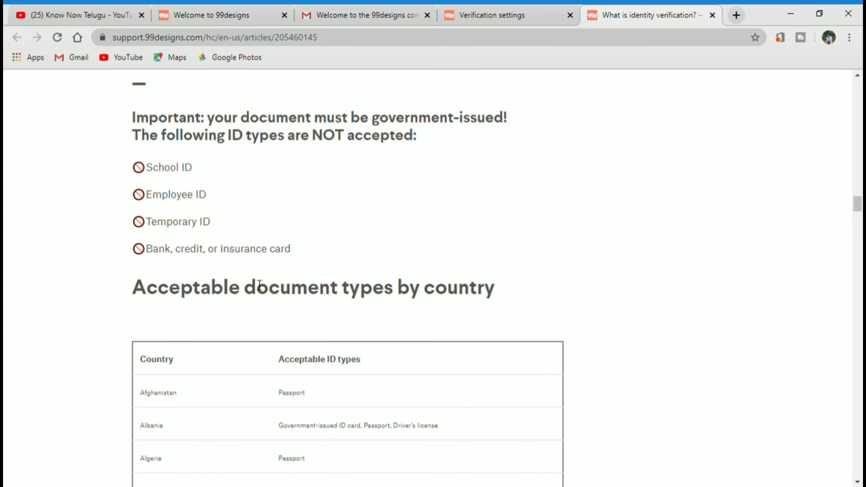
{"action": "scroll", "coordinate": [348, 270], "scroll_direction": "down", "scroll_amount": 5}
{"action": "scroll", "coordinate": [292, 280], "scroll_direction": "down", "scroll_amount": 11}
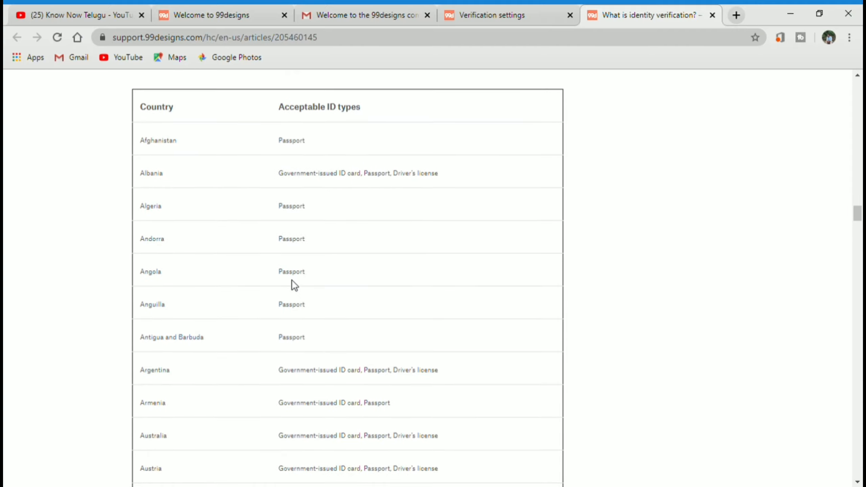
{"action": "scroll", "coordinate": [292, 299], "scroll_direction": "down", "scroll_amount": 10}
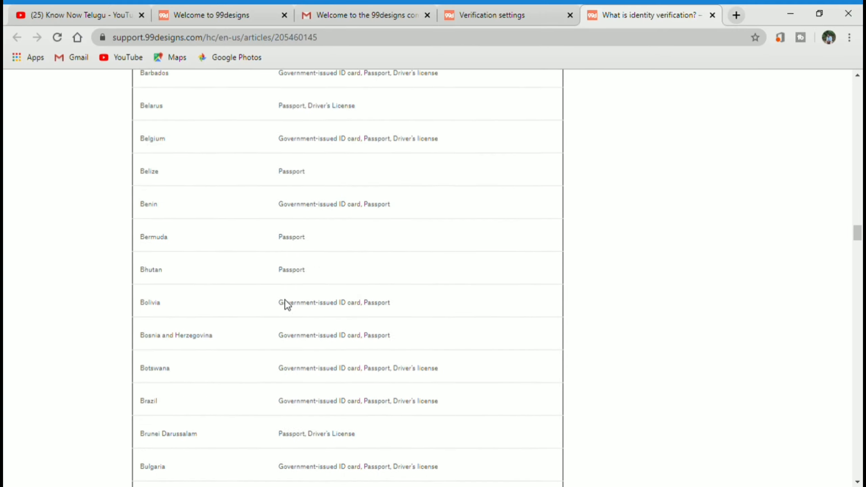
{"action": "scroll", "coordinate": [284, 307], "scroll_direction": "up", "scroll_amount": 20}
{"action": "scroll", "coordinate": [219, 317], "scroll_direction": "up", "scroll_amount": 7}
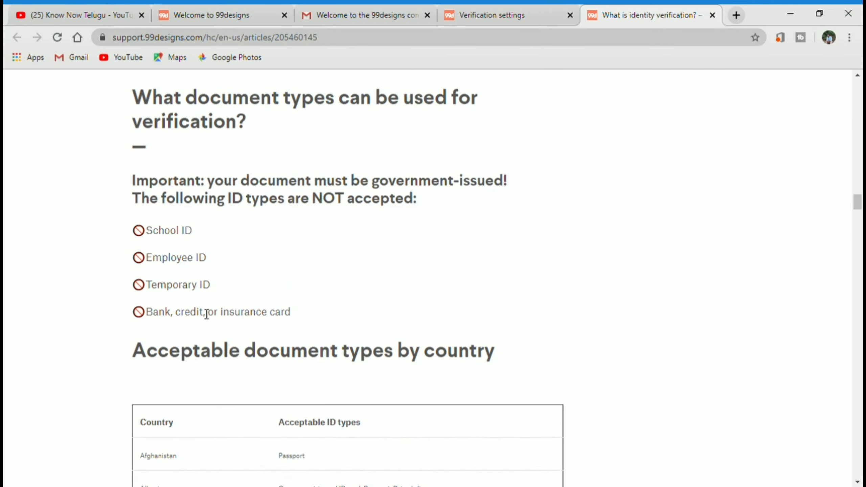
{"action": "scroll", "coordinate": [252, 277], "scroll_direction": "down", "scroll_amount": 3}
{"action": "scroll", "coordinate": [341, 286], "scroll_direction": "down", "scroll_amount": 15}
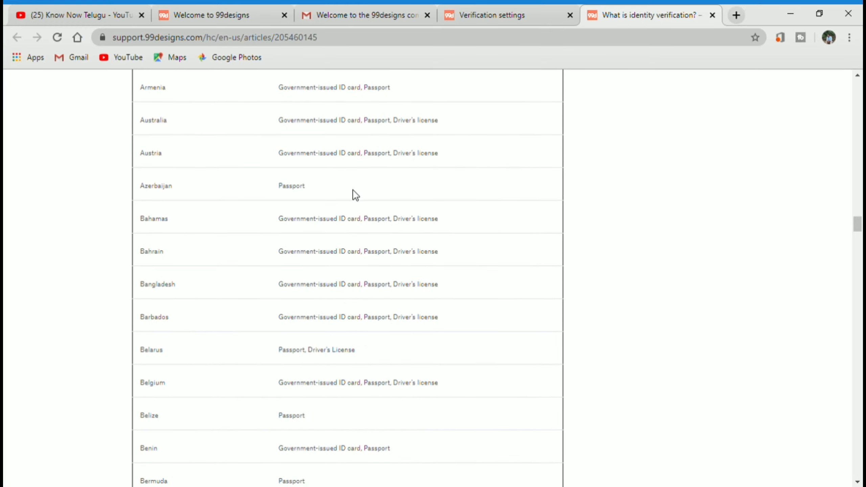
{"action": "scroll", "coordinate": [353, 190], "scroll_direction": "down", "scroll_amount": 18}
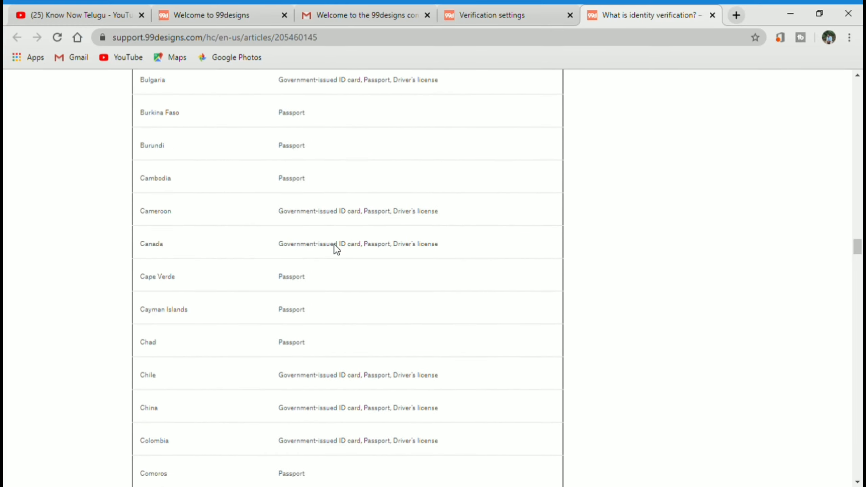
{"action": "scroll", "coordinate": [334, 251], "scroll_direction": "down", "scroll_amount": 20}
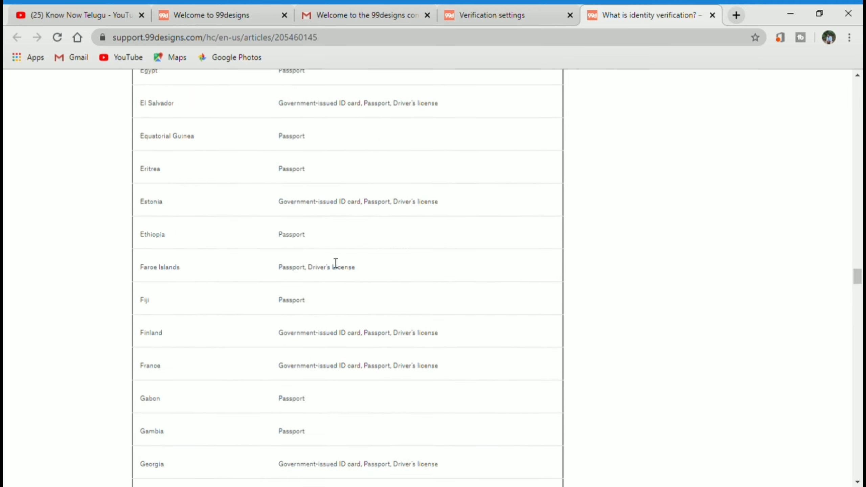
{"action": "scroll", "coordinate": [335, 262], "scroll_direction": "down", "scroll_amount": 20}
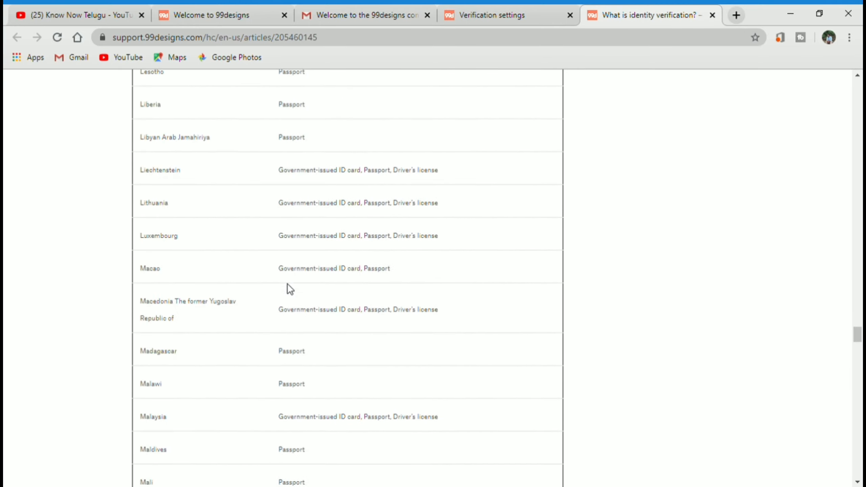
{"action": "scroll", "coordinate": [290, 288], "scroll_direction": "down", "scroll_amount": 20}
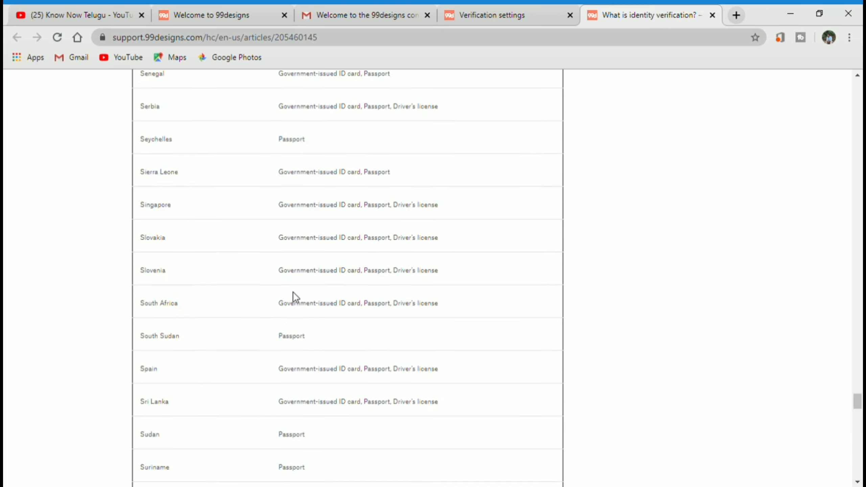
{"action": "scroll", "coordinate": [295, 297], "scroll_direction": "down", "scroll_amount": 20}
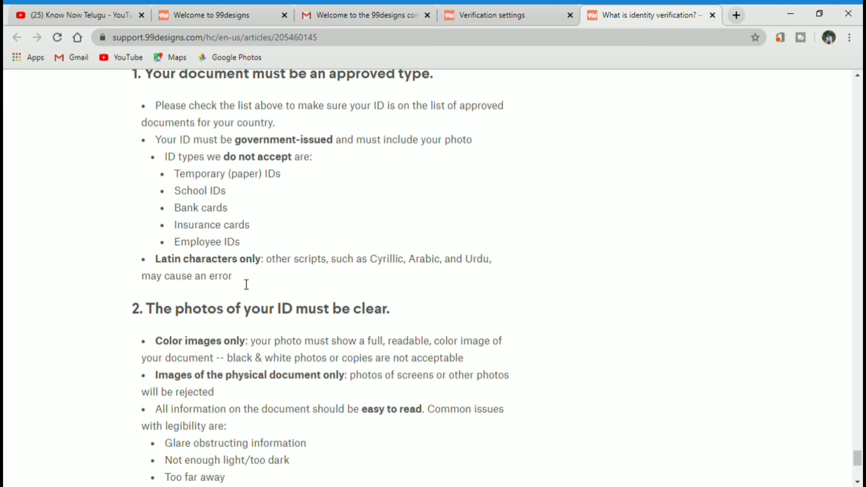
- Highlight the heading 'The photos of your ID must be clear.'
{"action": "scroll", "coordinate": [246, 284], "scroll_direction": "up", "scroll_amount": 9}
{"action": "scroll", "coordinate": [228, 292], "scroll_direction": "down", "scroll_amount": 2}
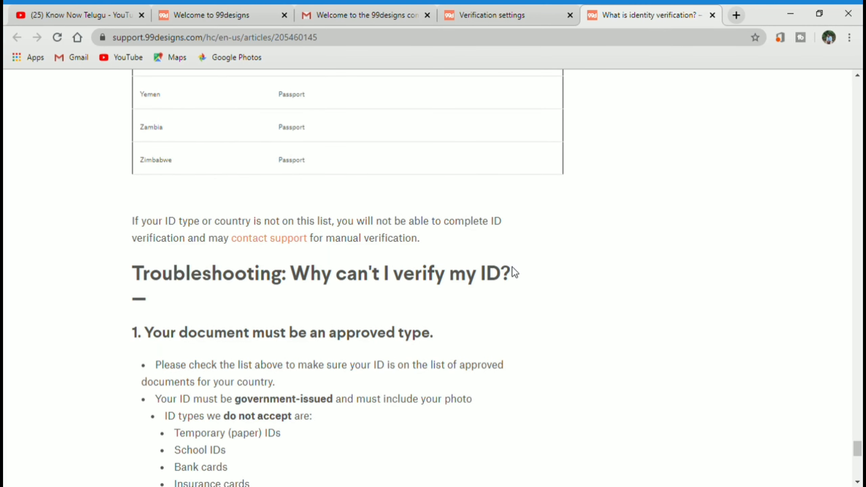
{"action": "scroll", "coordinate": [515, 272], "scroll_direction": "down", "scroll_amount": 4}
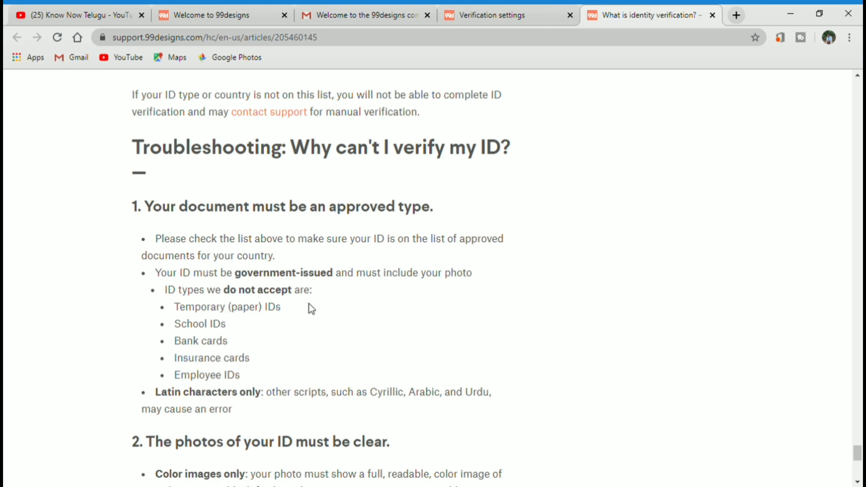
{"action": "scroll", "coordinate": [359, 300], "scroll_direction": "down", "scroll_amount": 4}
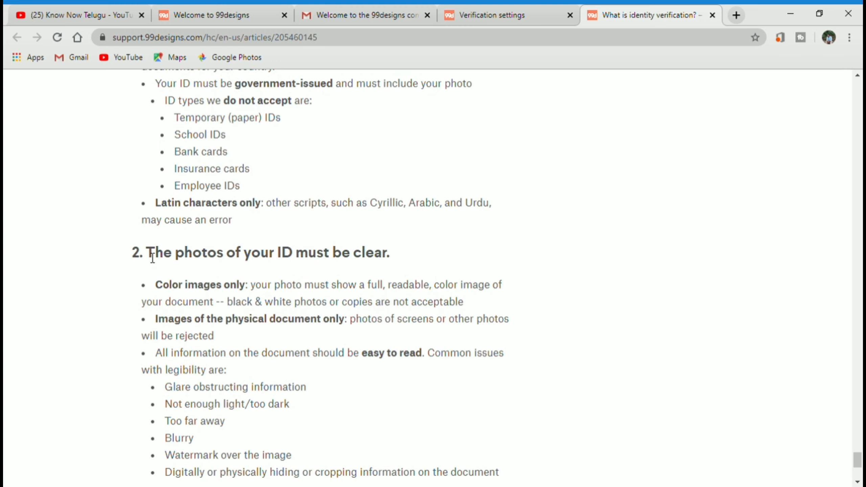
{"action": "left_click_drag", "start_coordinate": [153, 256], "coordinate": [399, 235]}
- Scroll back up to the top of the identity verification article
{"action": "scroll", "coordinate": [426, 239], "scroll_direction": "down", "scroll_amount": 8}
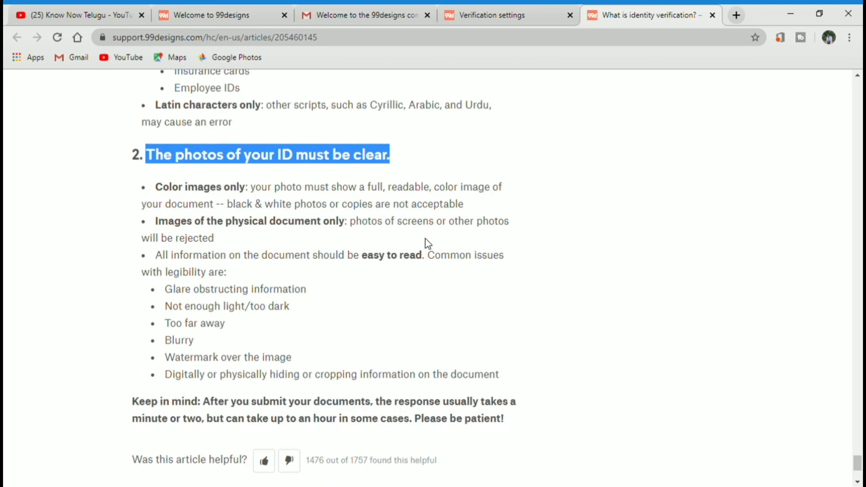
{"action": "scroll", "coordinate": [363, 342], "scroll_direction": "up", "scroll_amount": 10}
{"action": "scroll", "coordinate": [363, 343], "scroll_direction": "up", "scroll_amount": 20}
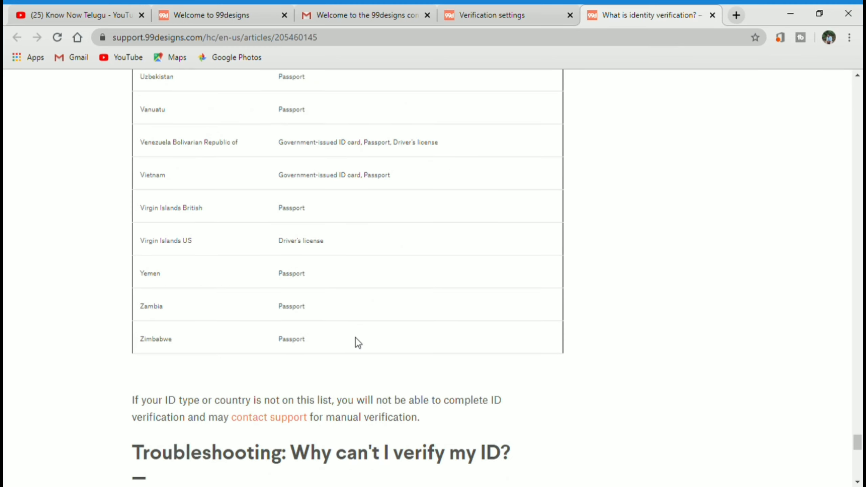
{"action": "scroll", "coordinate": [495, 292], "scroll_direction": "up", "scroll_amount": 20}
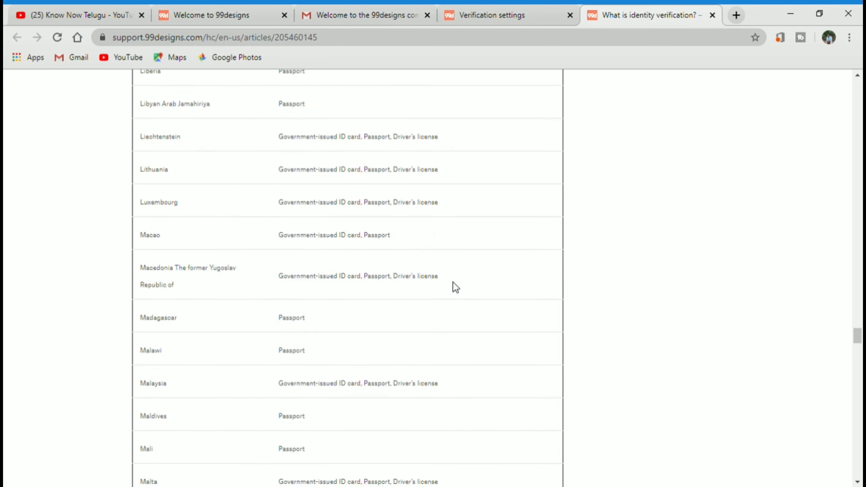
{"action": "scroll", "coordinate": [491, 226], "scroll_direction": "up", "scroll_amount": 15}
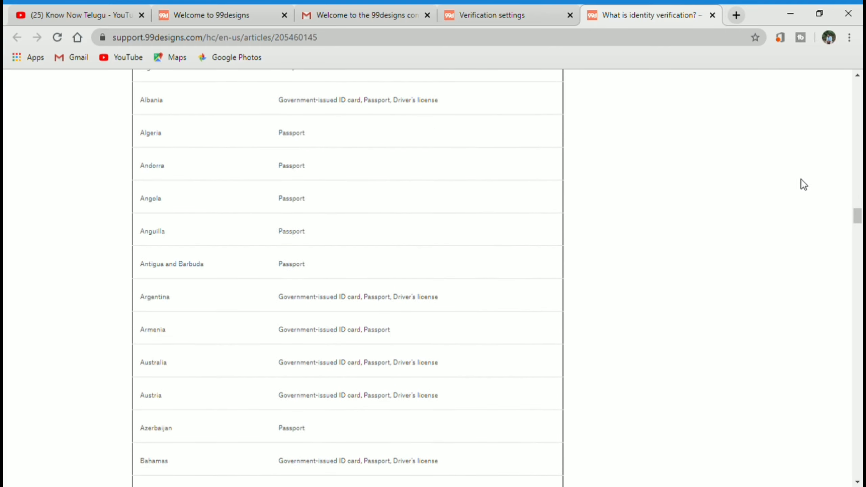
{"action": "scroll", "coordinate": [847, 218], "scroll_direction": "up", "scroll_amount": 20}
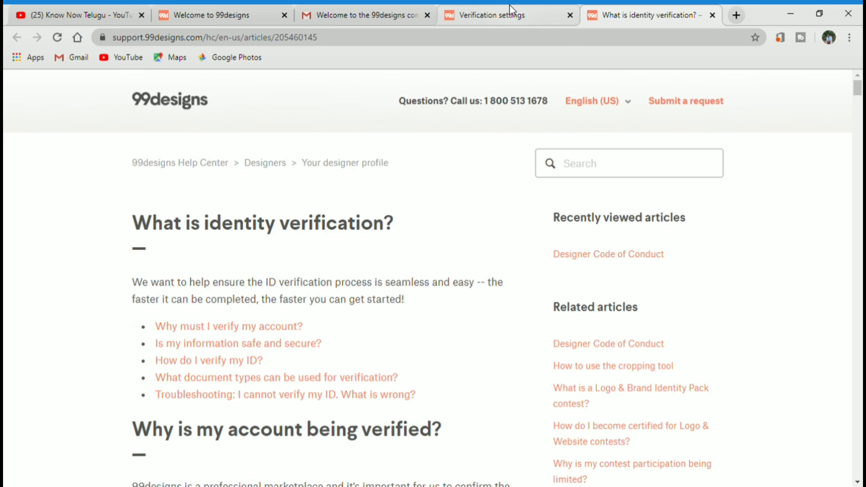
- Return to the Verification settings tab and show the Your work menu's Contests, Projects and Browse contests
{"action": "left_click", "coordinate": [503, 14]}
{"action": "scroll", "coordinate": [692, 216], "scroll_direction": "up", "scroll_amount": 1}
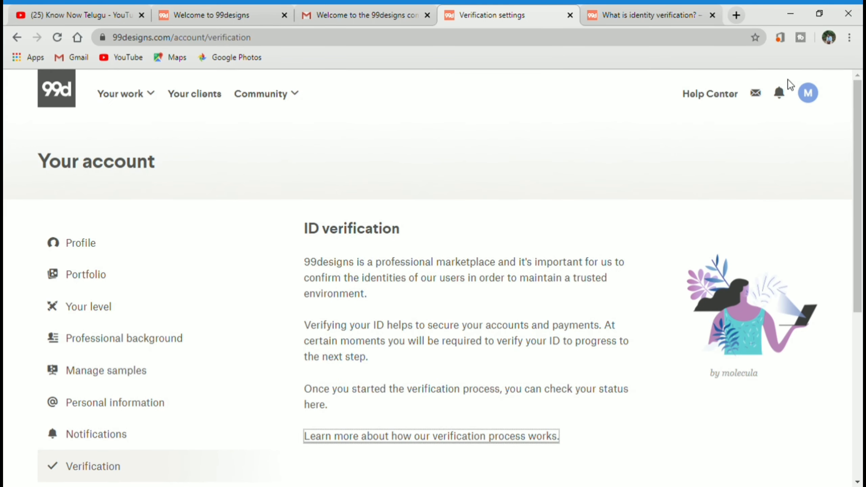
{"action": "scroll", "coordinate": [248, 313], "scroll_direction": "down", "scroll_amount": 5}
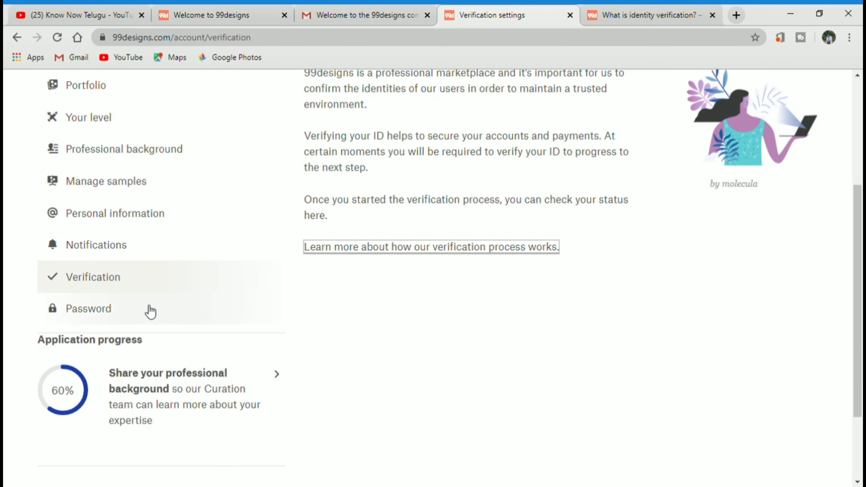
{"action": "scroll", "coordinate": [137, 314], "scroll_direction": "up", "scroll_amount": 5}
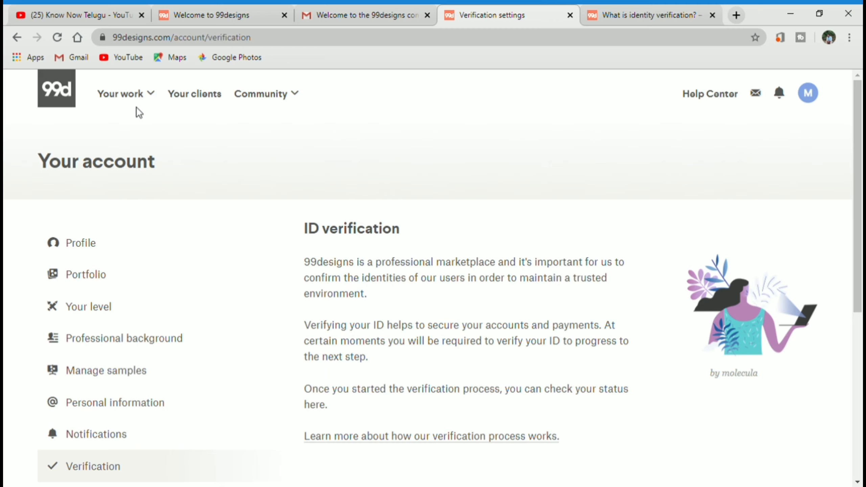
{"action": "left_click", "coordinate": [133, 100]}
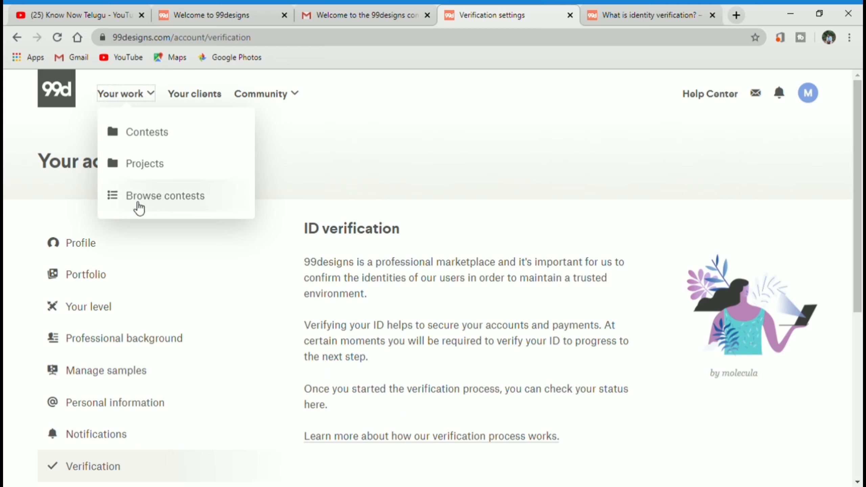
- Open the Browse contests listing of 586 open contests and start scrolling through it
{"action": "left_click", "coordinate": [177, 200]}
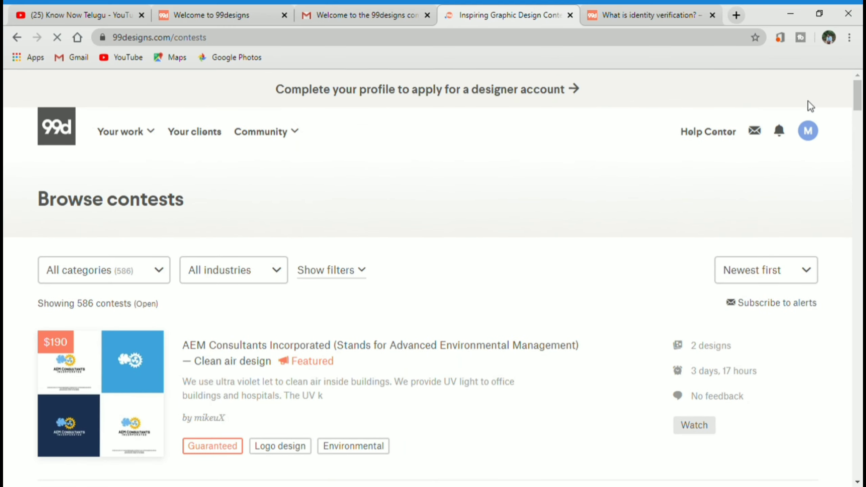
{"action": "scroll", "coordinate": [174, 236], "scroll_direction": "down", "scroll_amount": 3}
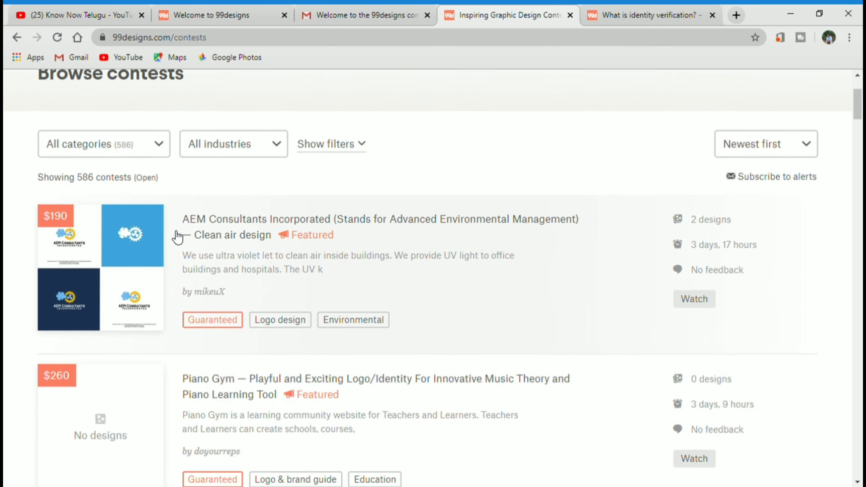
{"action": "scroll", "coordinate": [125, 245], "scroll_direction": "down", "scroll_amount": 2}
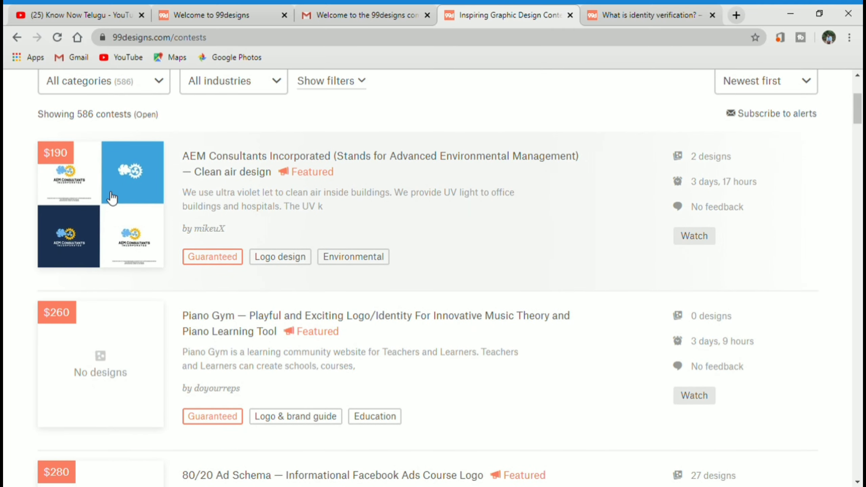
{"action": "scroll", "coordinate": [97, 247], "scroll_direction": "down", "scroll_amount": 2}
{"action": "scroll", "coordinate": [151, 292], "scroll_direction": "up", "scroll_amount": 6}
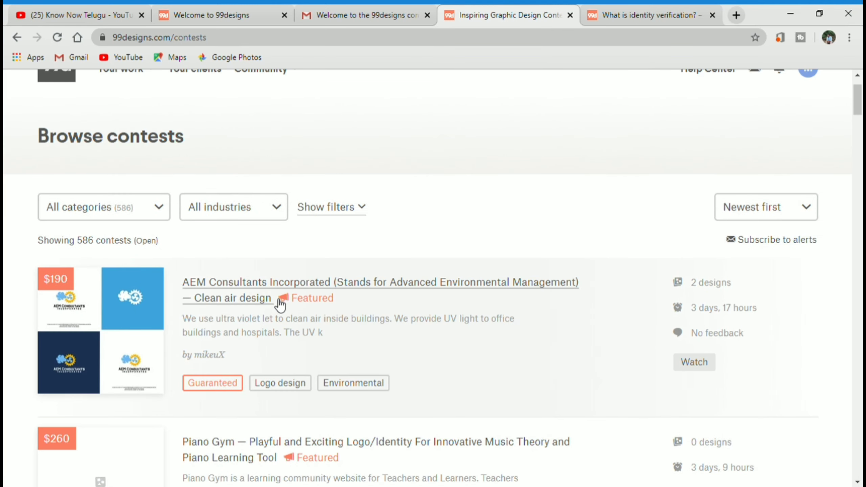
{"action": "scroll", "coordinate": [472, 296], "scroll_direction": "down", "scroll_amount": 1}
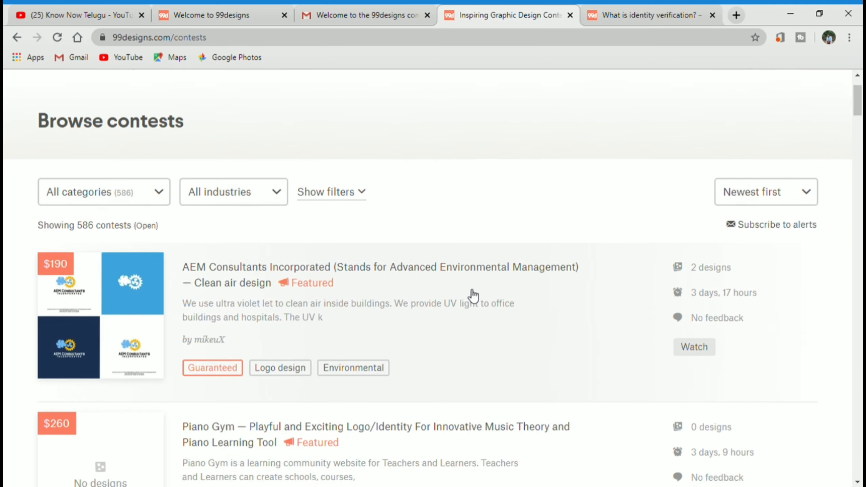
{"action": "scroll", "coordinate": [474, 295], "scroll_direction": "down", "scroll_amount": 2}
{"action": "scroll", "coordinate": [235, 381], "scroll_direction": "down", "scroll_amount": 2}
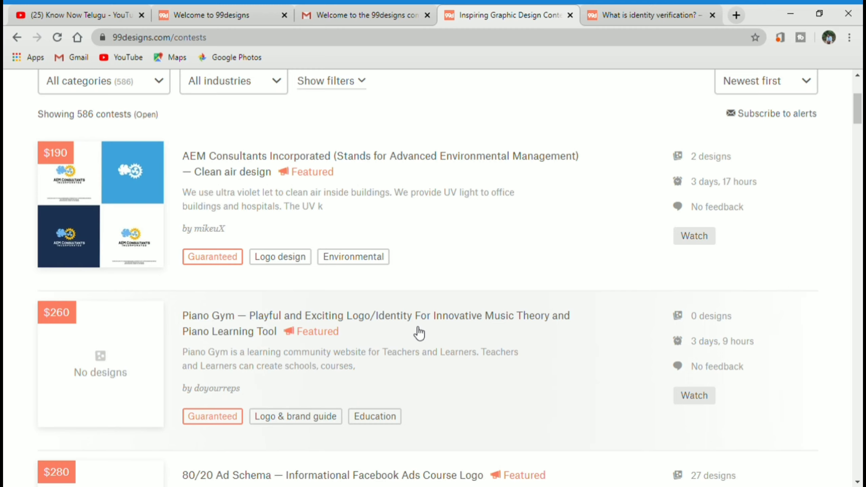
{"action": "scroll", "coordinate": [420, 333], "scroll_direction": "down", "scroll_amount": 2}
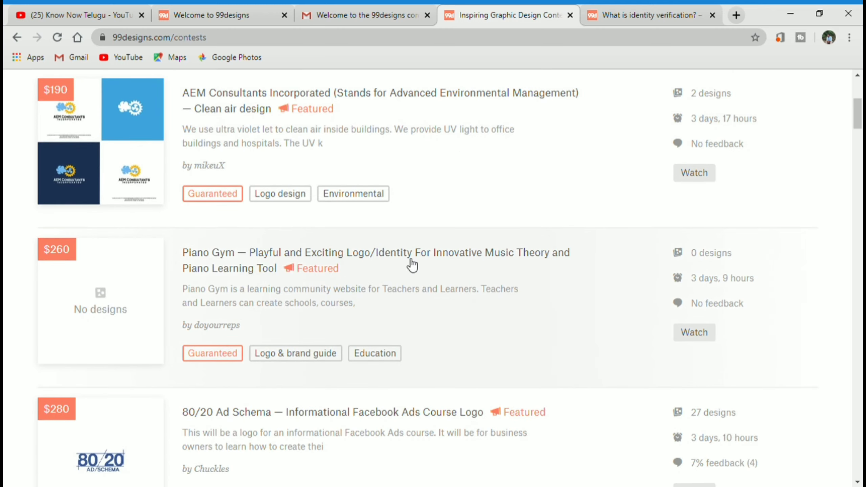
{"action": "scroll", "coordinate": [398, 313], "scroll_direction": "down", "scroll_amount": 4}
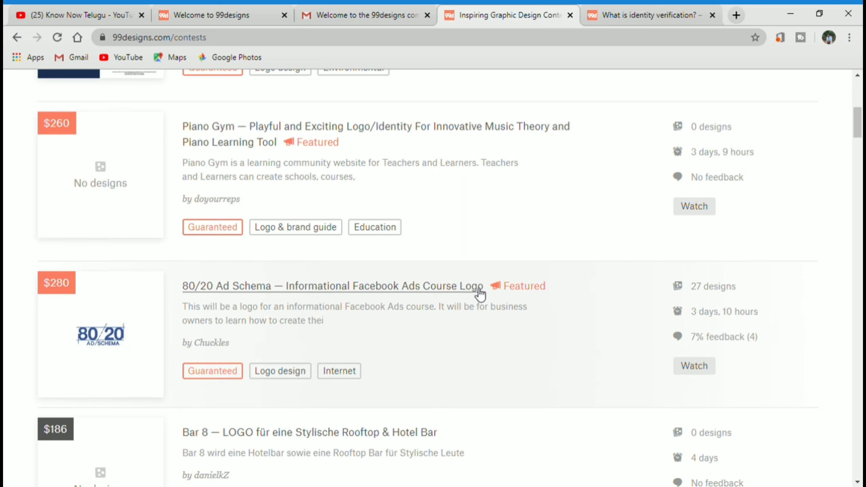
- Scroll further through the contests until the Bar 8 rooftop bar logo contest is visible
{"action": "scroll", "coordinate": [476, 294], "scroll_direction": "down", "scroll_amount": 3}
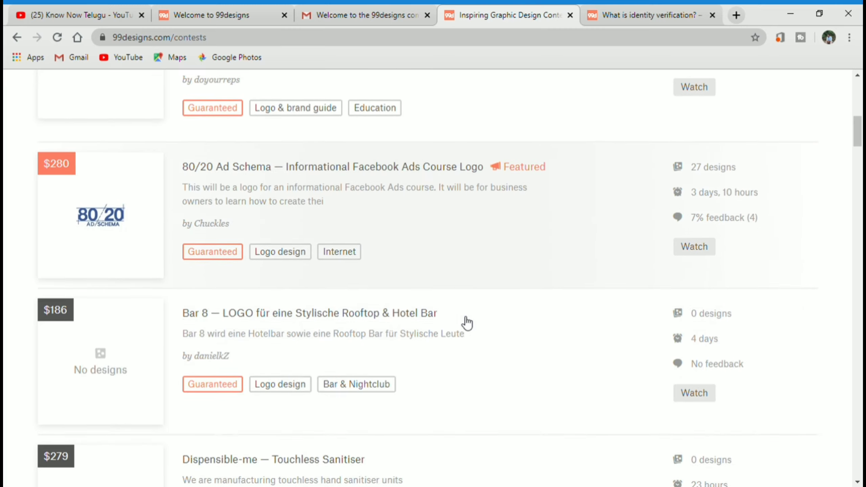
{"action": "scroll", "coordinate": [358, 316], "scroll_direction": "down", "scroll_amount": 2}
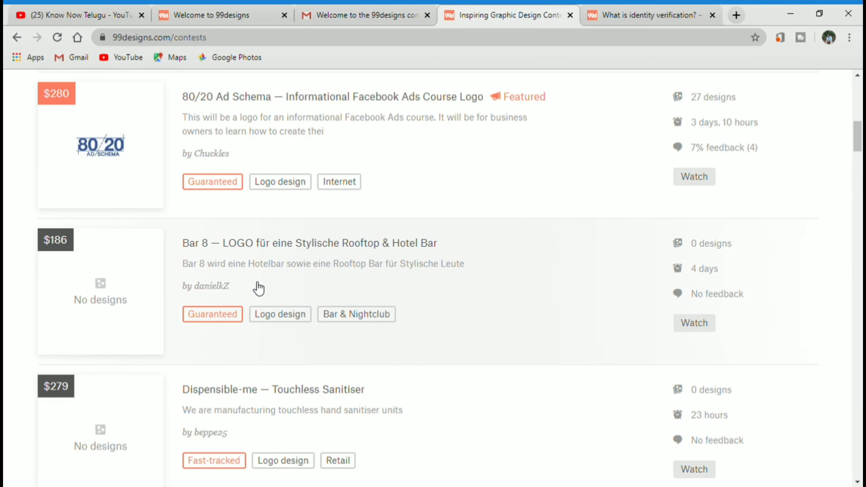
{"action": "scroll", "coordinate": [265, 288], "scroll_direction": "down", "scroll_amount": 2}
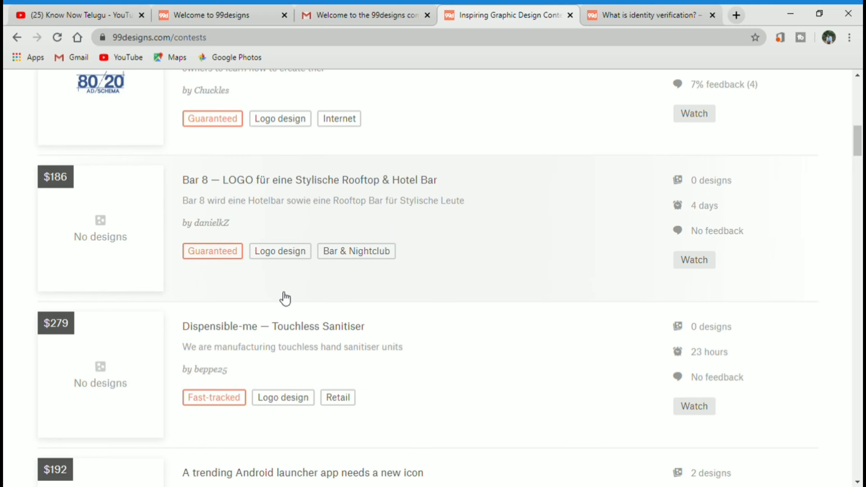
{"action": "scroll", "coordinate": [283, 300], "scroll_direction": "down", "scroll_amount": 2}
{"action": "scroll", "coordinate": [208, 312], "scroll_direction": "down", "scroll_amount": 8}
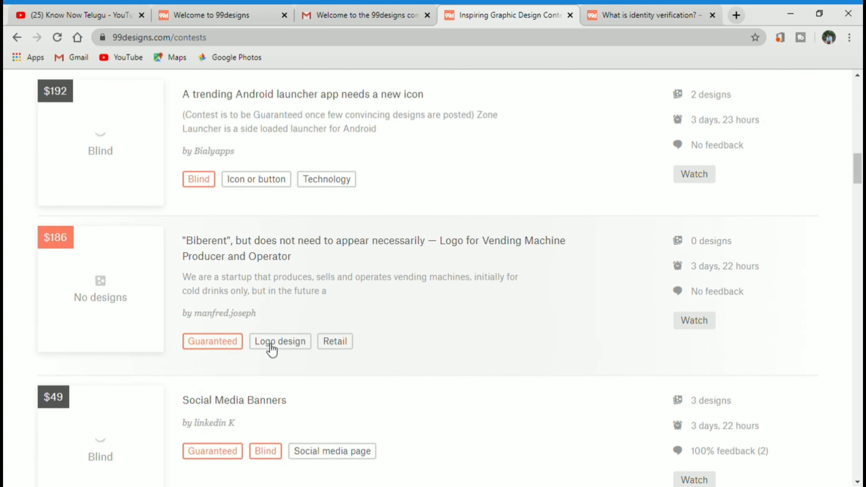
{"action": "scroll", "coordinate": [277, 229], "scroll_direction": "down", "scroll_amount": 18}
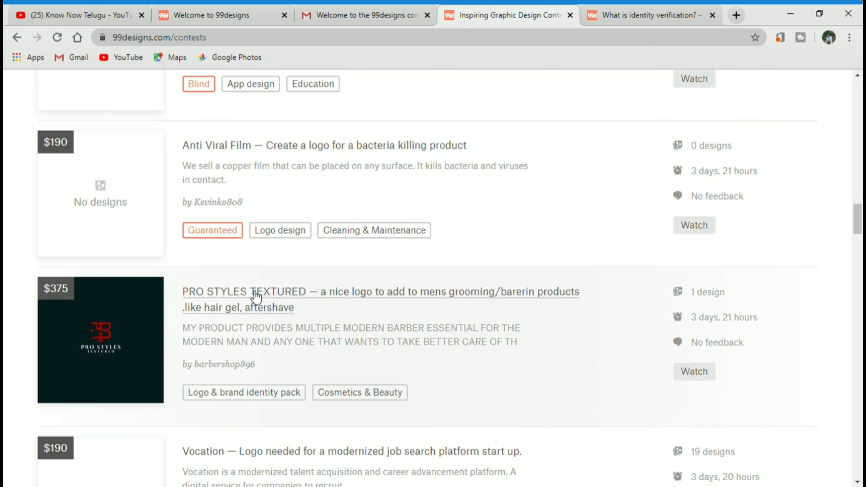
{"action": "scroll", "coordinate": [256, 297], "scroll_direction": "down", "scroll_amount": 10}
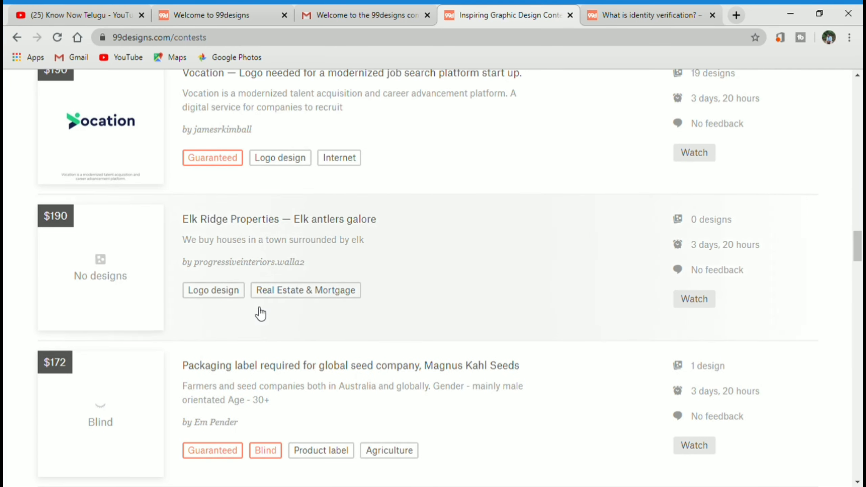
{"action": "scroll", "coordinate": [261, 313], "scroll_direction": "up", "scroll_amount": 7}
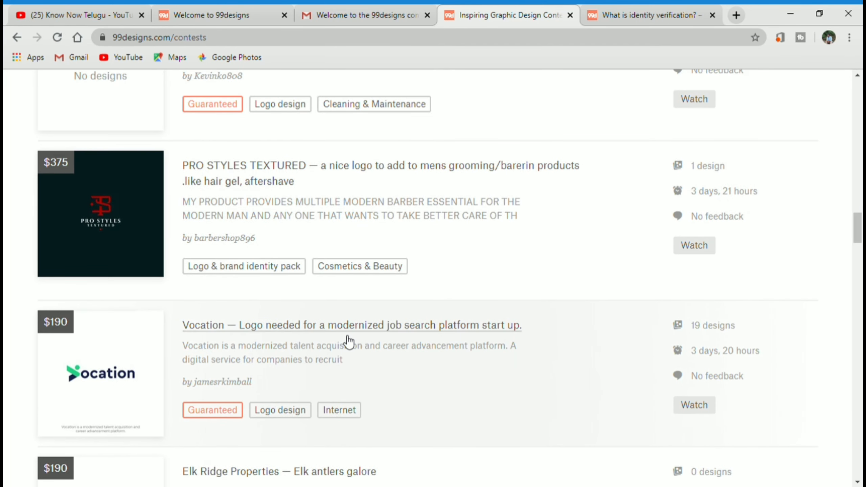
{"action": "scroll", "coordinate": [349, 341], "scroll_direction": "up", "scroll_amount": 12}
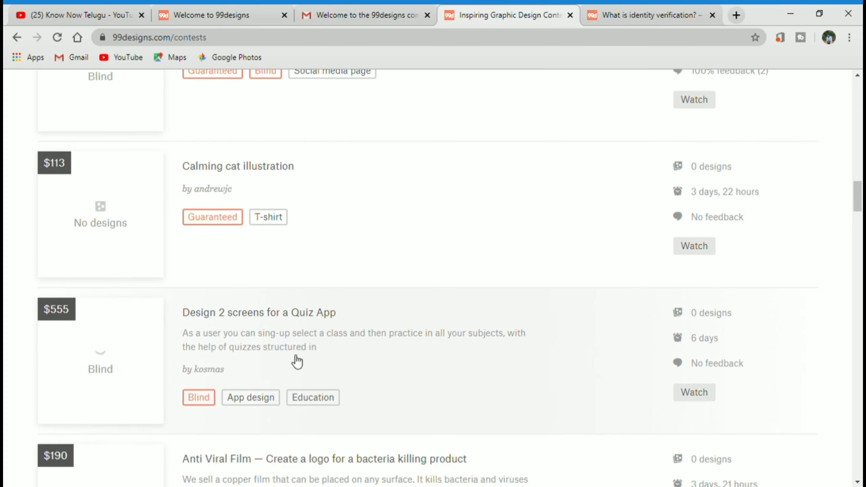
{"action": "scroll", "coordinate": [297, 362], "scroll_direction": "up", "scroll_amount": 7}
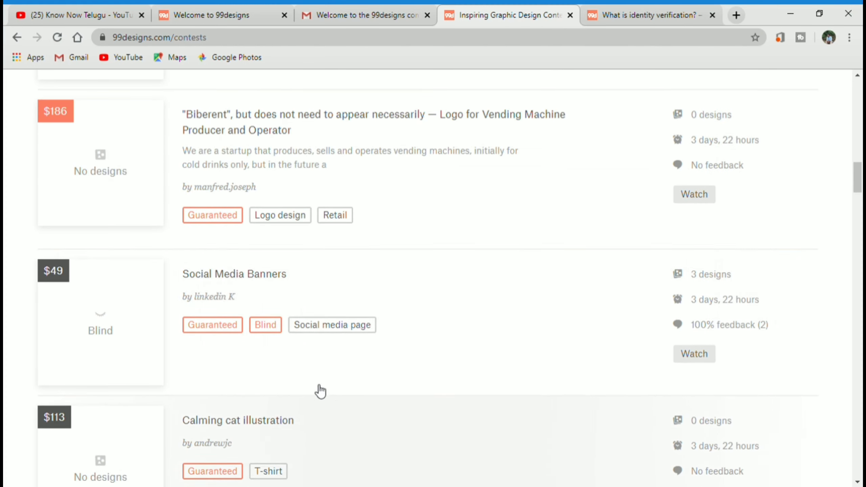
{"action": "scroll", "coordinate": [234, 313], "scroll_direction": "up", "scroll_amount": 5}
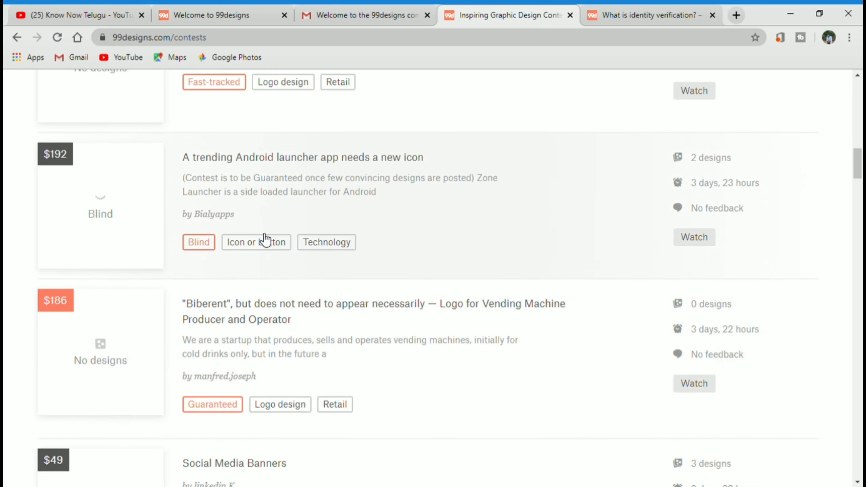
{"action": "scroll", "coordinate": [266, 241], "scroll_direction": "up", "scroll_amount": 2}
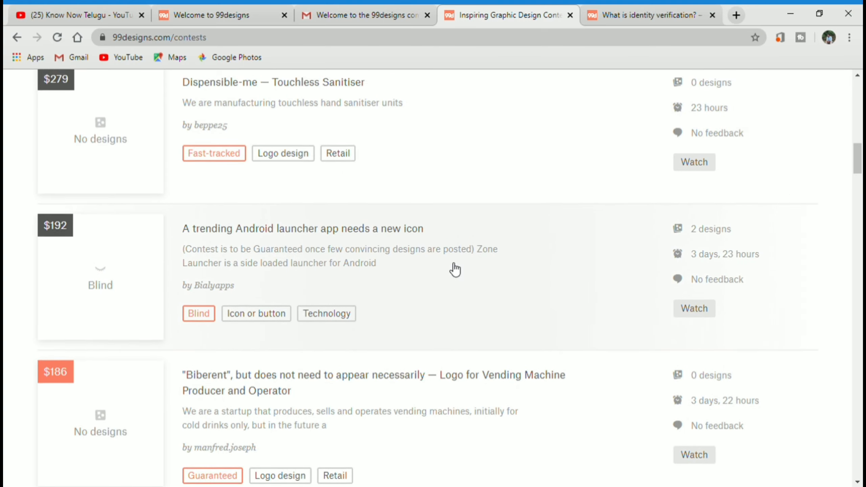
{"action": "scroll", "coordinate": [455, 270], "scroll_direction": "up", "scroll_amount": 3}
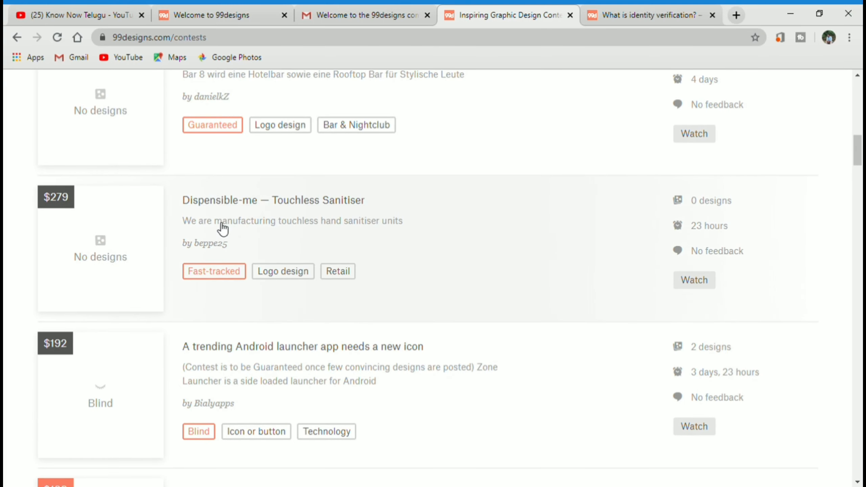
{"action": "scroll", "coordinate": [223, 228], "scroll_direction": "up", "scroll_amount": 3}
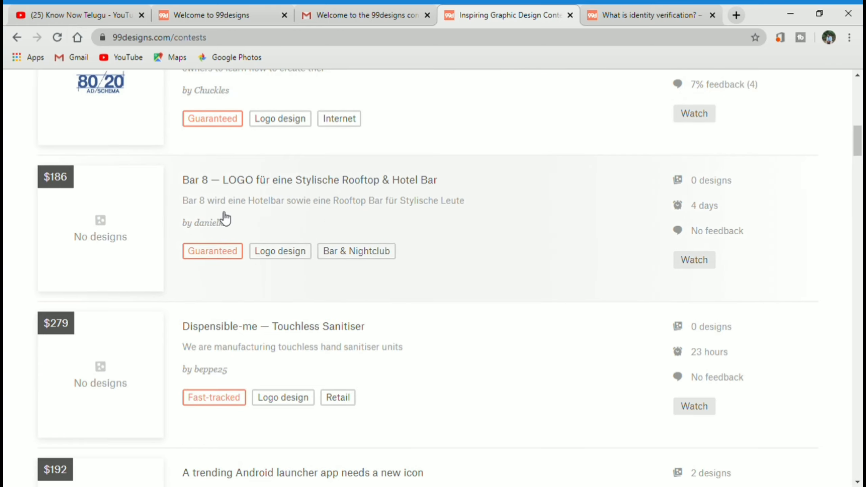
{"action": "left_click", "coordinate": [280, 253]}
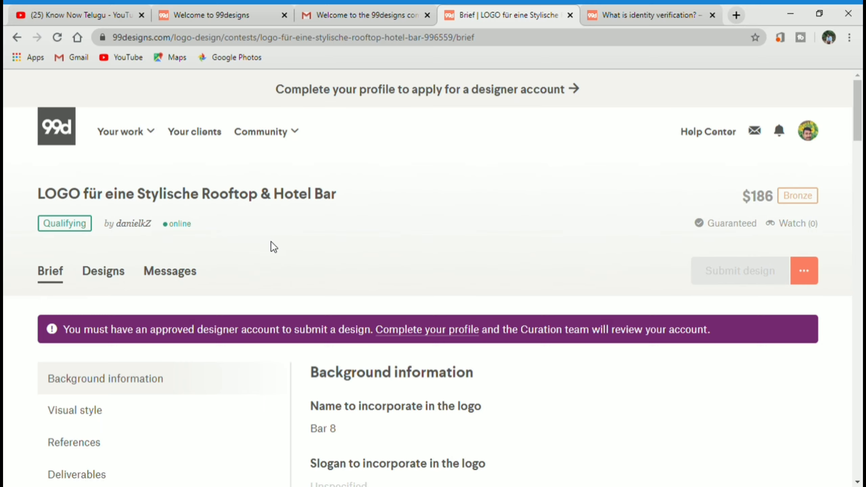
{"action": "scroll", "coordinate": [280, 256], "scroll_direction": "down", "scroll_amount": 8}
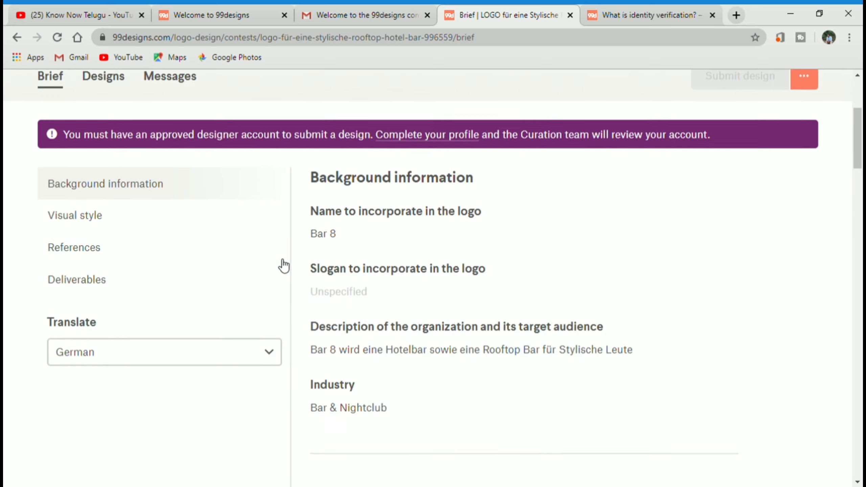
{"action": "scroll", "coordinate": [300, 286], "scroll_direction": "down", "scroll_amount": 4}
{"action": "scroll", "coordinate": [352, 287], "scroll_direction": "up", "scroll_amount": 12}
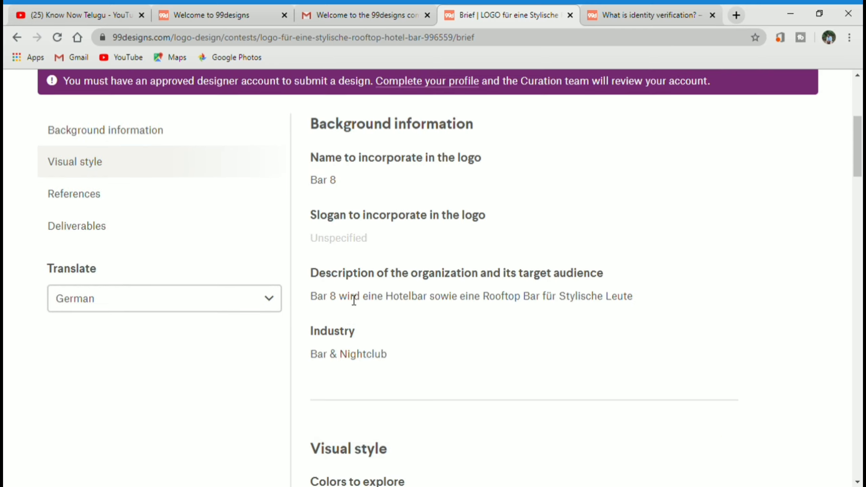
{"action": "scroll", "coordinate": [375, 317], "scroll_direction": "down", "scroll_amount": 3}
{"action": "scroll", "coordinate": [113, 314], "scroll_direction": "down", "scroll_amount": 2}
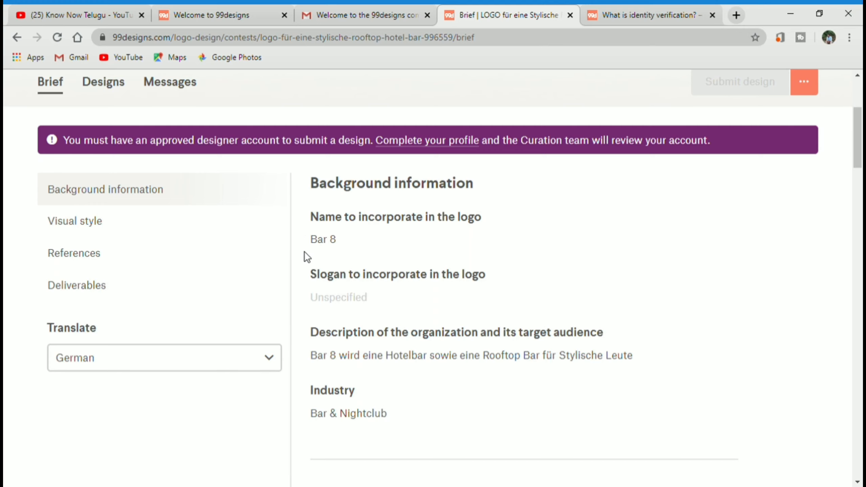
{"action": "scroll", "coordinate": [341, 252], "scroll_direction": "up", "scroll_amount": 2}
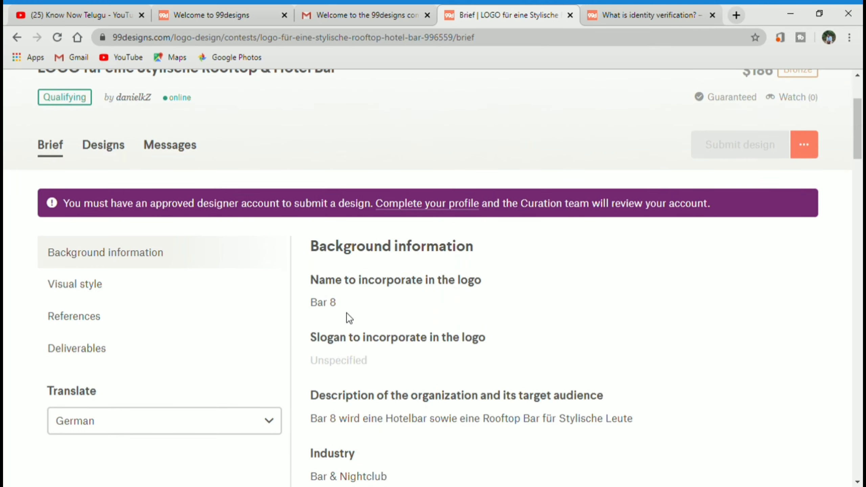
{"action": "scroll", "coordinate": [354, 308], "scroll_direction": "down", "scroll_amount": 2}
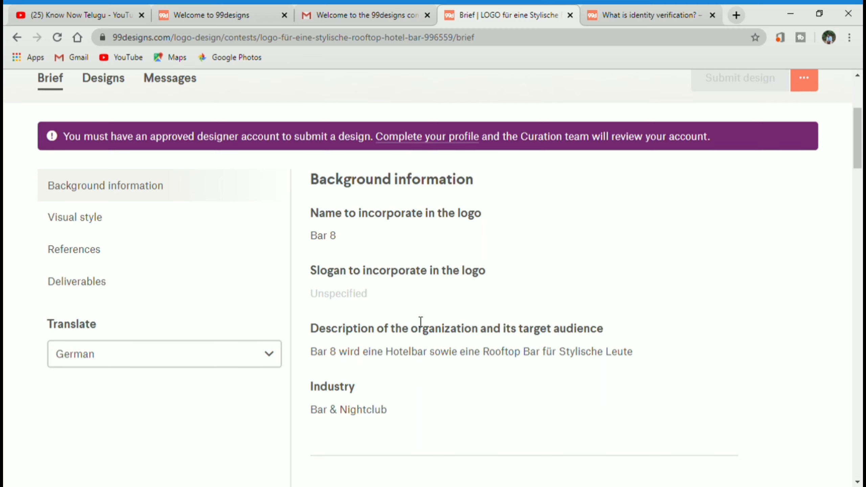
{"action": "scroll", "coordinate": [420, 325], "scroll_direction": "down", "scroll_amount": 2}
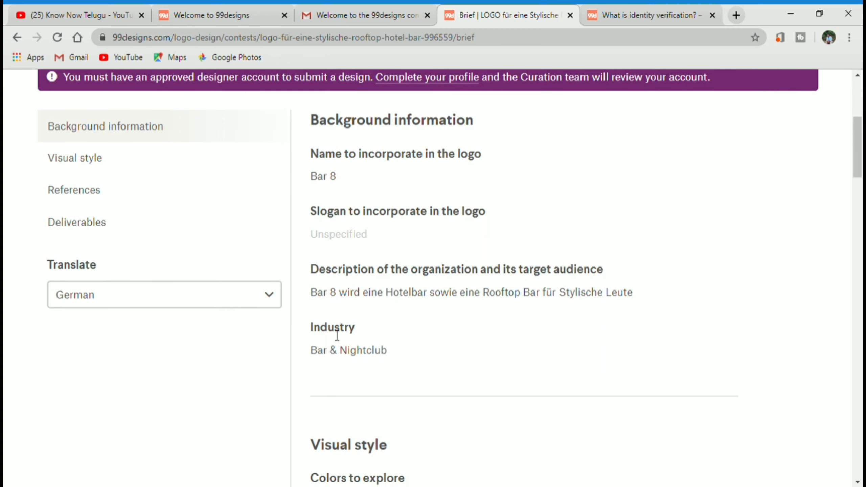
{"action": "scroll", "coordinate": [337, 335], "scroll_direction": "down", "scroll_amount": 2}
{"action": "scroll", "coordinate": [392, 295], "scroll_direction": "down", "scroll_amount": 2}
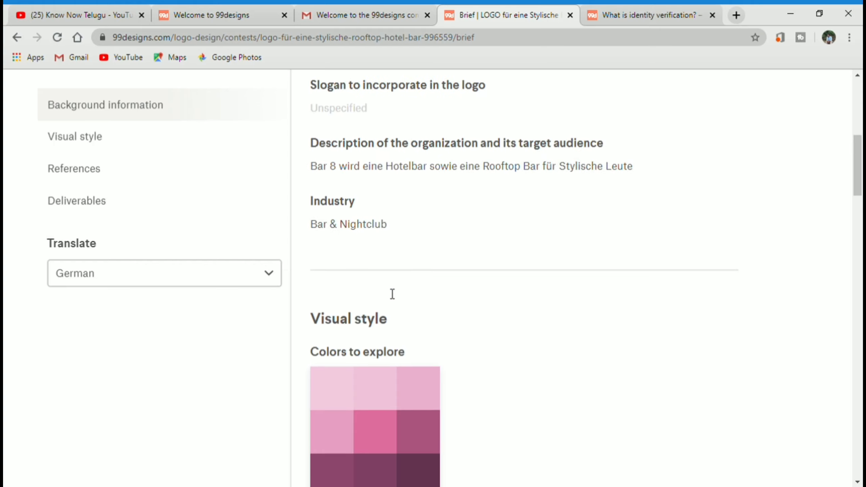
{"action": "scroll", "coordinate": [373, 302], "scroll_direction": "down", "scroll_amount": 4}
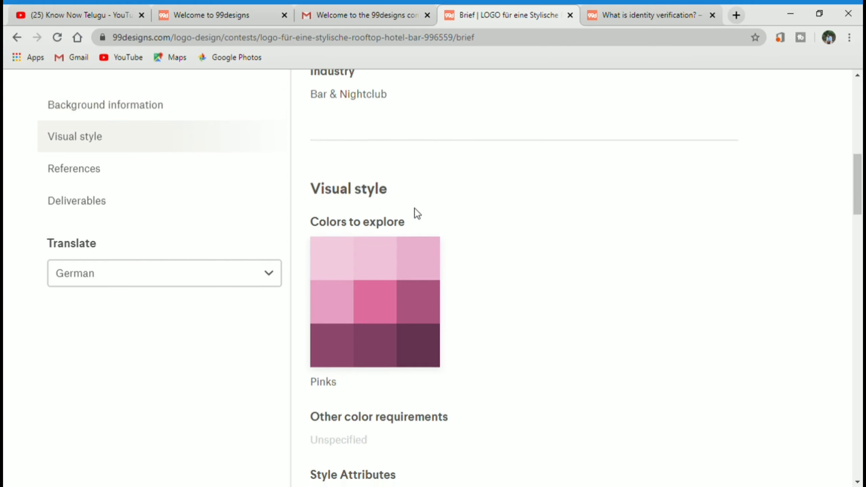
{"action": "scroll", "coordinate": [375, 204], "scroll_direction": "down", "scroll_amount": 2}
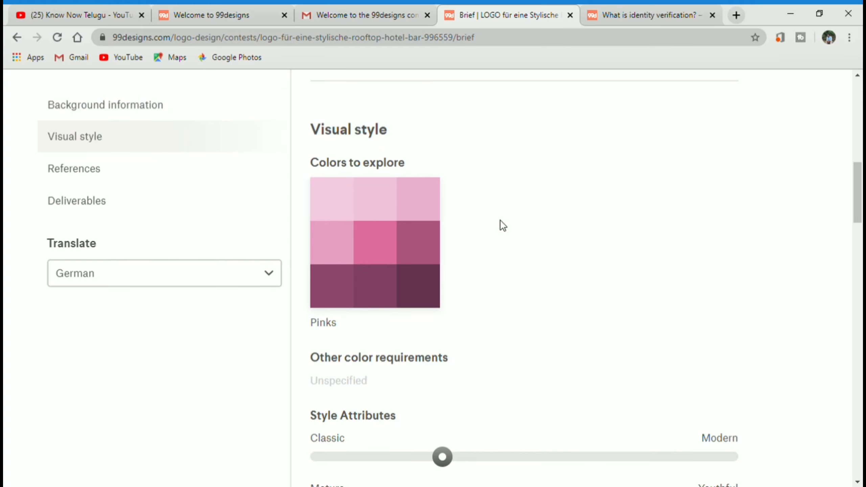
{"action": "scroll", "coordinate": [406, 334], "scroll_direction": "down", "scroll_amount": 3}
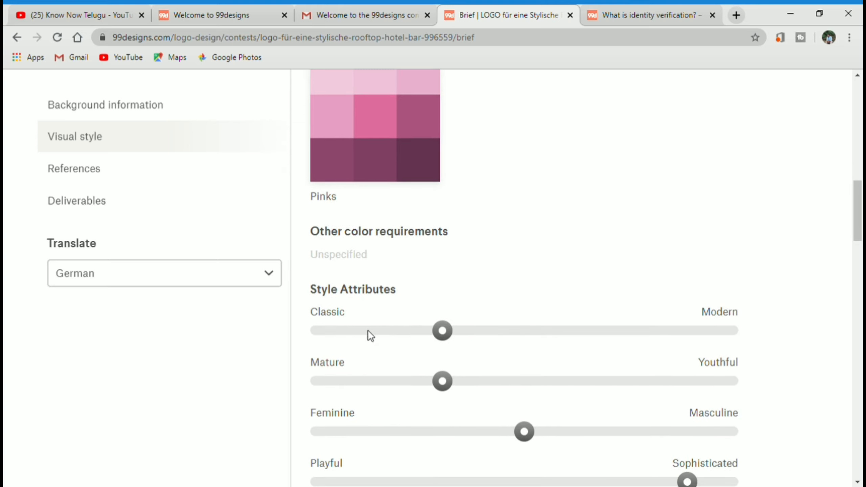
{"action": "scroll", "coordinate": [457, 333], "scroll_direction": "down", "scroll_amount": 15}
{"action": "scroll", "coordinate": [392, 338], "scroll_direction": "up", "scroll_amount": 6}
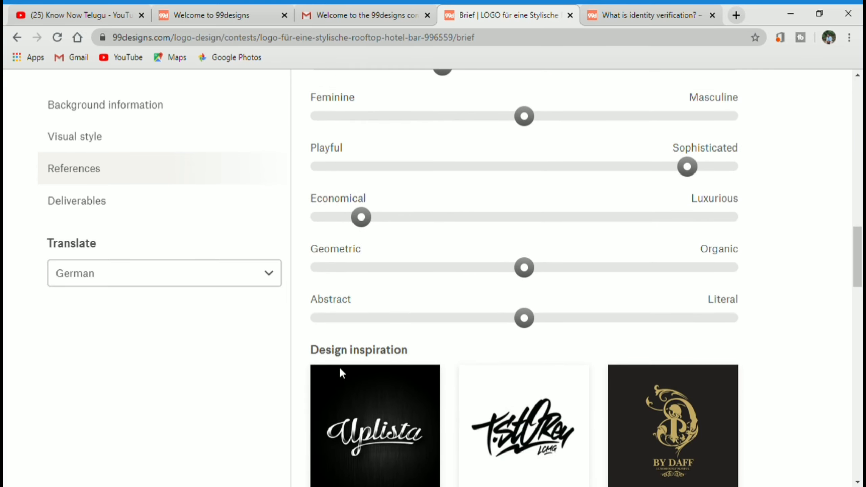
{"action": "scroll", "coordinate": [517, 333], "scroll_direction": "down", "scroll_amount": 4}
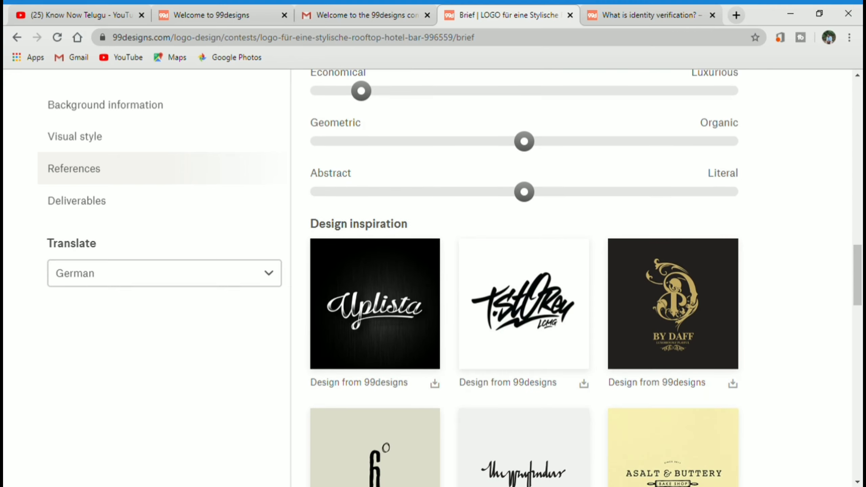
{"action": "scroll", "coordinate": [539, 342], "scroll_direction": "down", "scroll_amount": 6}
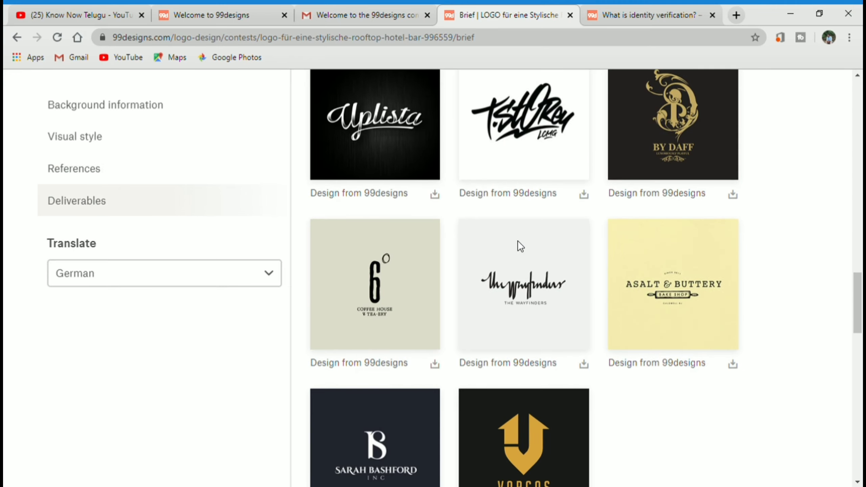
{"action": "scroll", "coordinate": [517, 241], "scroll_direction": "down", "scroll_amount": 4}
{"action": "scroll", "coordinate": [602, 290], "scroll_direction": "up", "scroll_amount": 8}
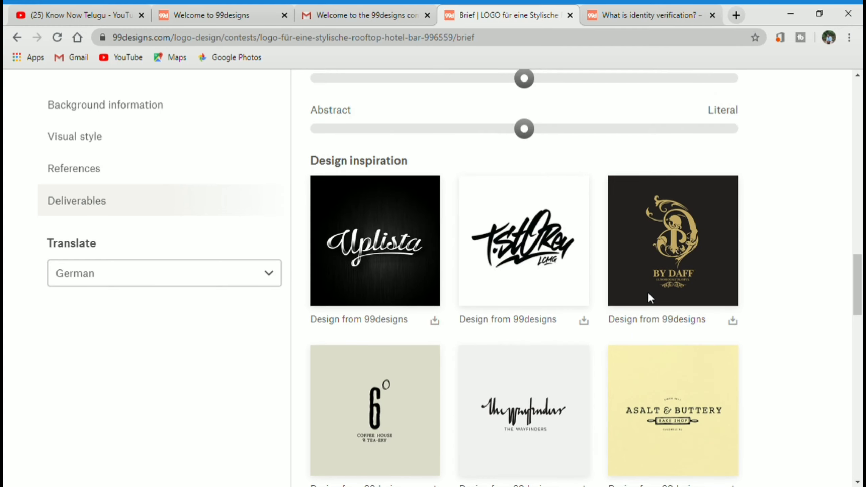
{"action": "scroll", "coordinate": [647, 293], "scroll_direction": "up", "scroll_amount": 10}
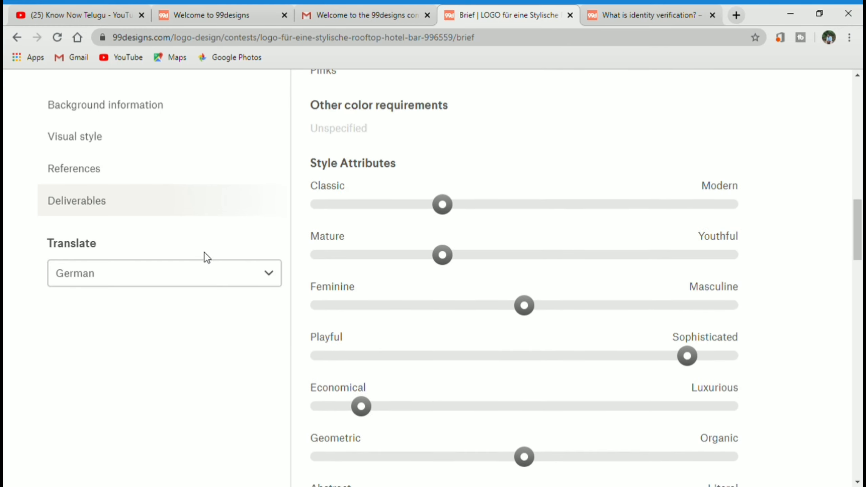
{"action": "scroll", "coordinate": [191, 246], "scroll_direction": "up", "scroll_amount": 17}
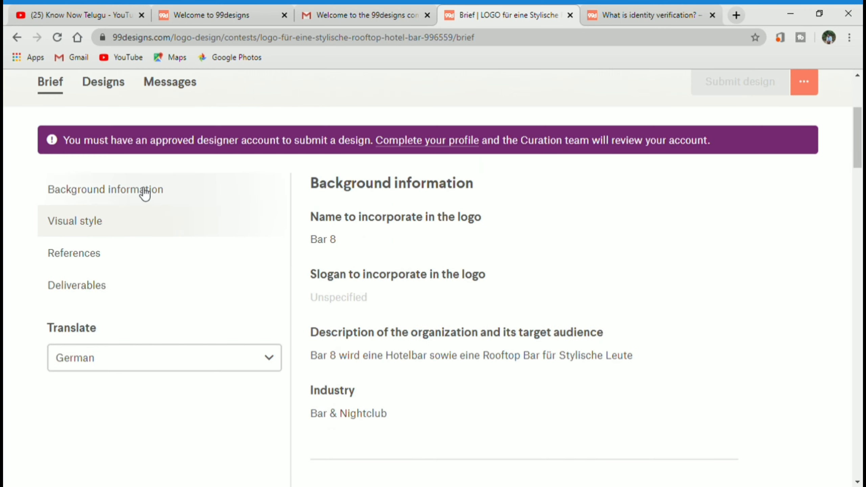
{"action": "scroll", "coordinate": [144, 193], "scroll_direction": "up", "scroll_amount": 2}
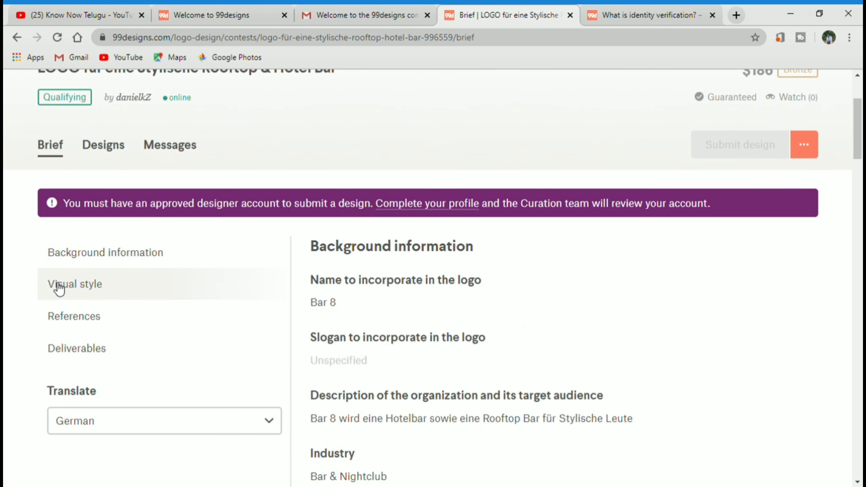
{"action": "left_click", "coordinate": [63, 321]}
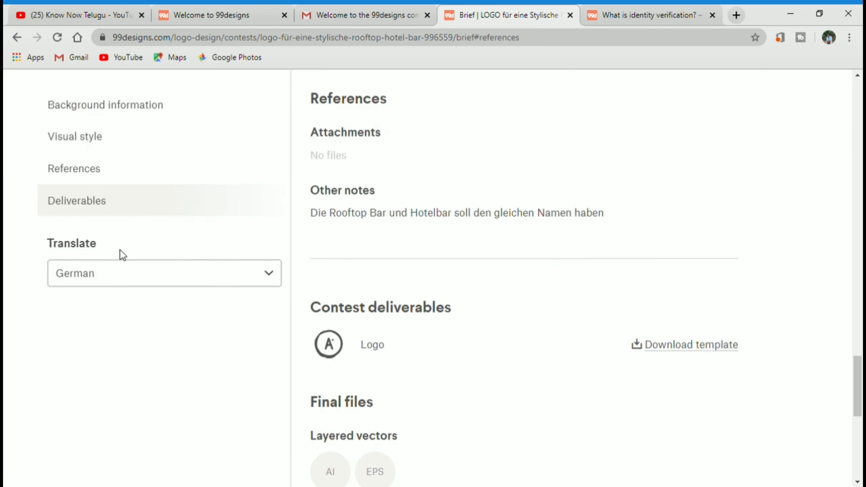
{"action": "scroll", "coordinate": [395, 155], "scroll_direction": "up", "scroll_amount": 3}
{"action": "scroll", "coordinate": [380, 319], "scroll_direction": "down", "scroll_amount": 6}
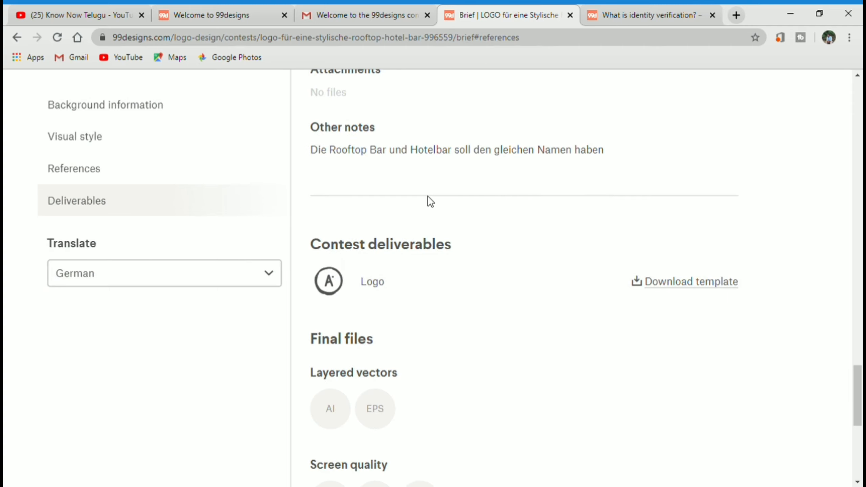
{"action": "scroll", "coordinate": [328, 273], "scroll_direction": "up", "scroll_amount": 10}
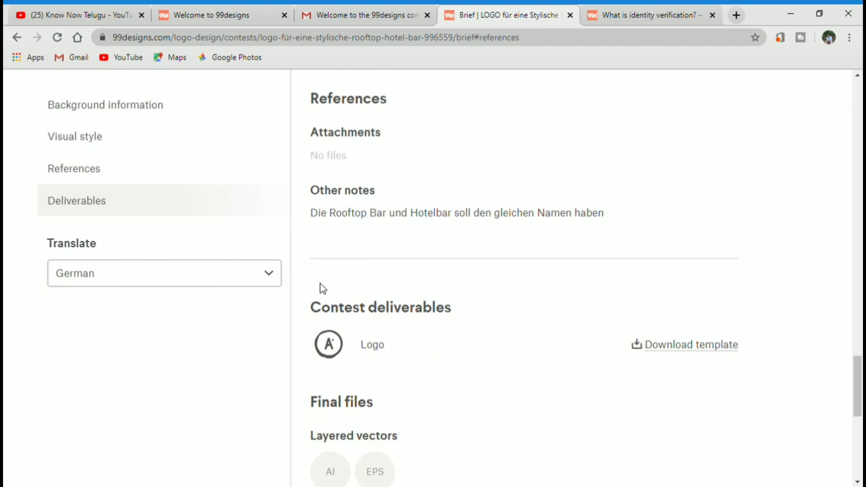
{"action": "scroll", "coordinate": [508, 241], "scroll_direction": "up", "scroll_amount": 5}
{"action": "scroll", "coordinate": [425, 249], "scroll_direction": "up", "scroll_amount": 15}
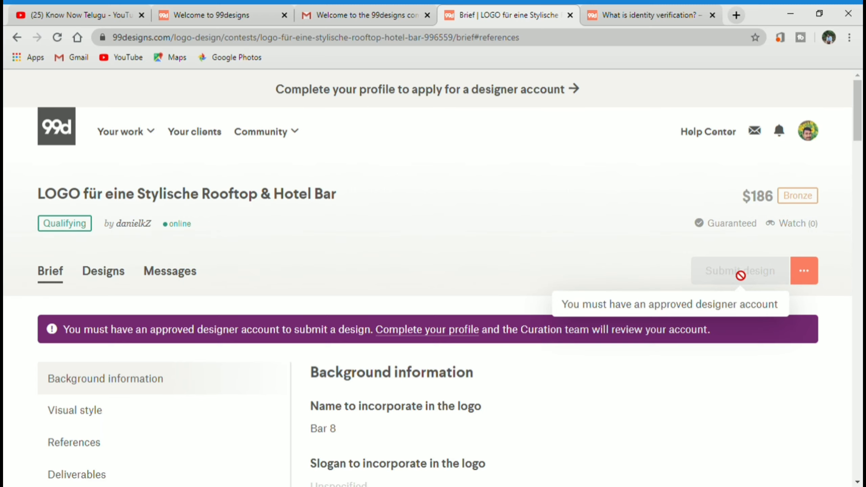
{"action": "scroll", "coordinate": [740, 283], "scroll_direction": "down", "scroll_amount": 1}
{"action": "scroll", "coordinate": [734, 210], "scroll_direction": "up", "scroll_amount": 1}
{"action": "left_click", "coordinate": [105, 282]}
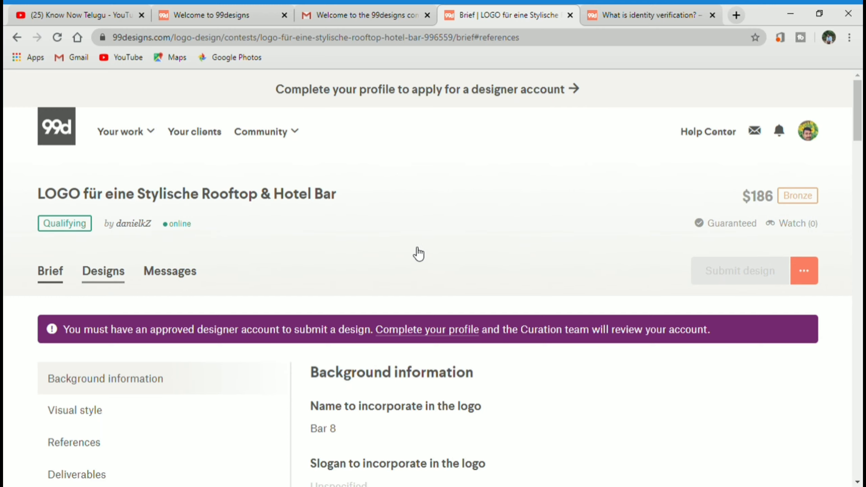
{"action": "scroll", "coordinate": [416, 252], "scroll_direction": "down", "scroll_amount": 2}
{"action": "scroll", "coordinate": [208, 134], "scroll_direction": "down", "scroll_amount": 5}
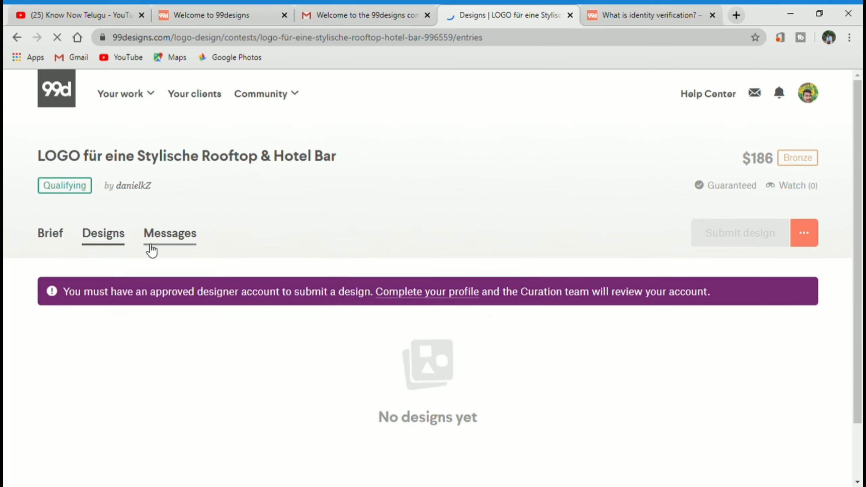
{"action": "scroll", "coordinate": [307, 297], "scroll_direction": "down", "scroll_amount": 3}
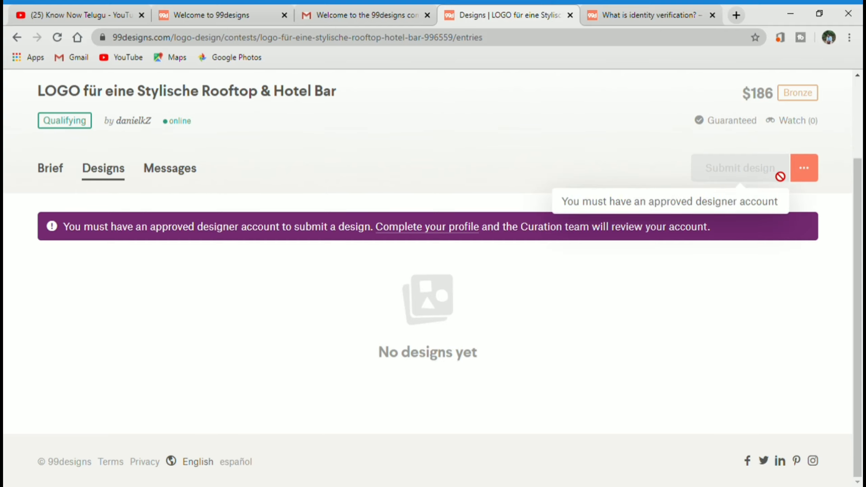
{"action": "scroll", "coordinate": [443, 185], "scroll_direction": "up", "scroll_amount": 3}
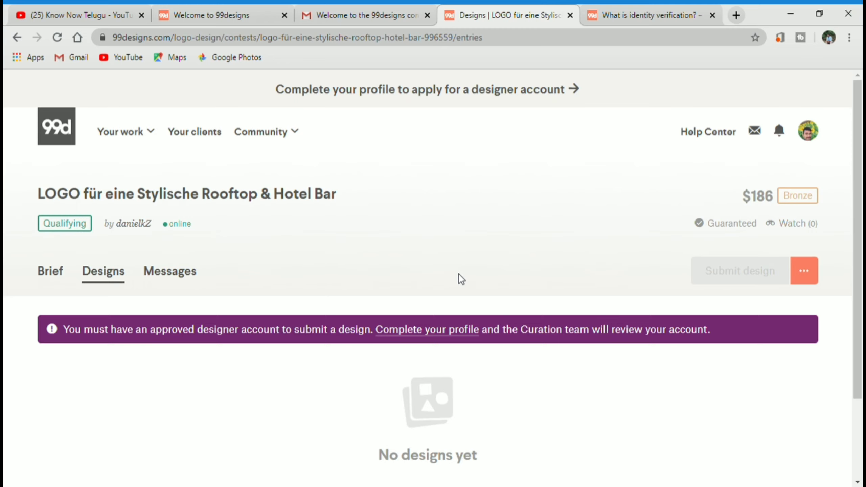
{"action": "scroll", "coordinate": [459, 276], "scroll_direction": "down", "scroll_amount": 3}
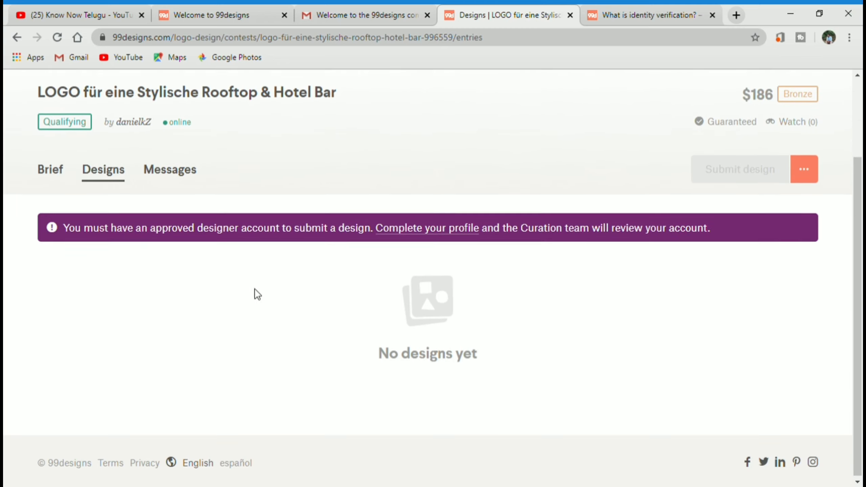
{"action": "left_click", "coordinate": [53, 172]}
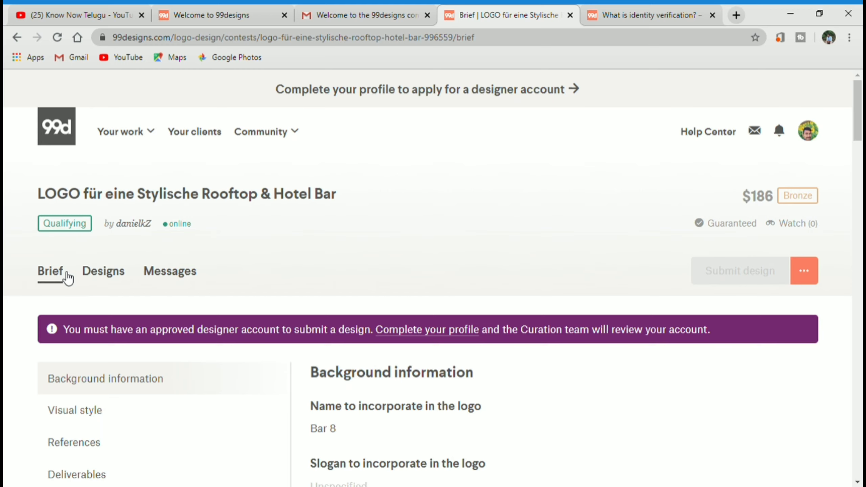
{"action": "scroll", "coordinate": [207, 294], "scroll_direction": "down", "scroll_amount": 3}
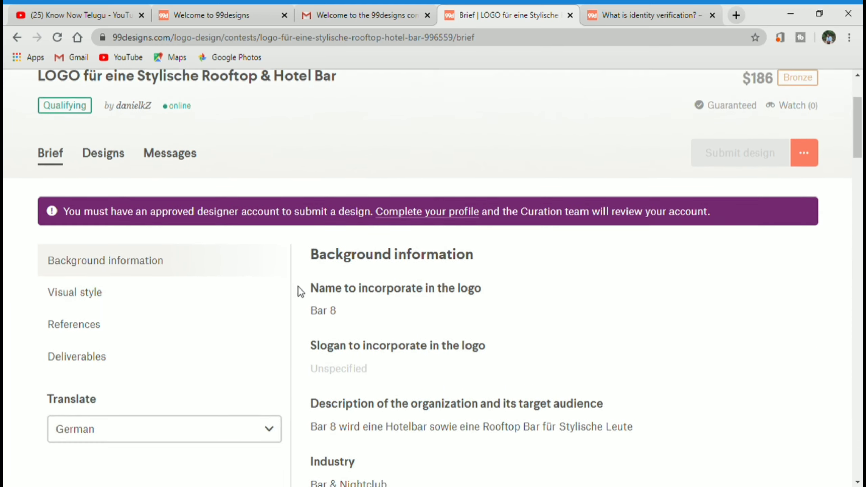
{"action": "scroll", "coordinate": [375, 300], "scroll_direction": "up", "scroll_amount": 3}
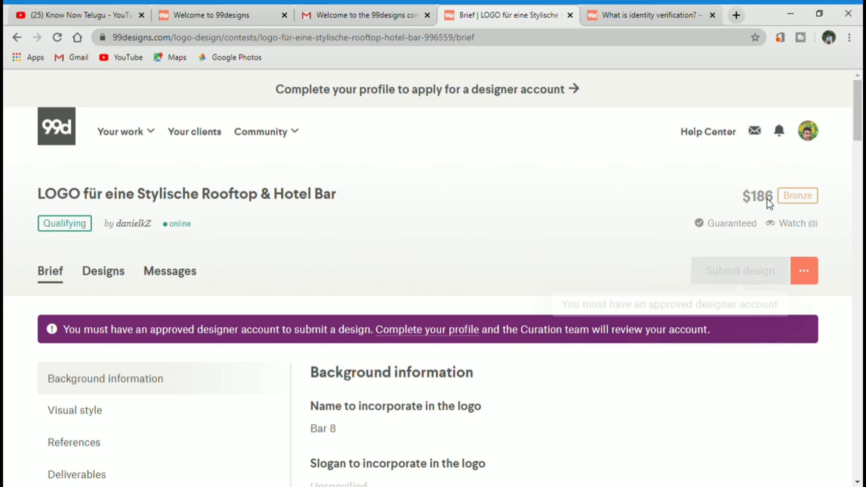
- Open Your earnings from the avatar menu and highlight the $25.00 payout minimum
{"action": "left_click", "coordinate": [808, 130]}
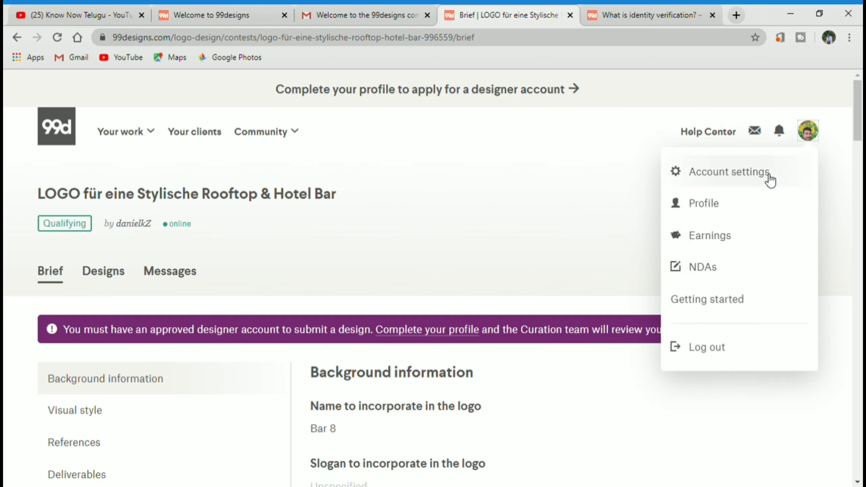
{"action": "left_click", "coordinate": [723, 241]}
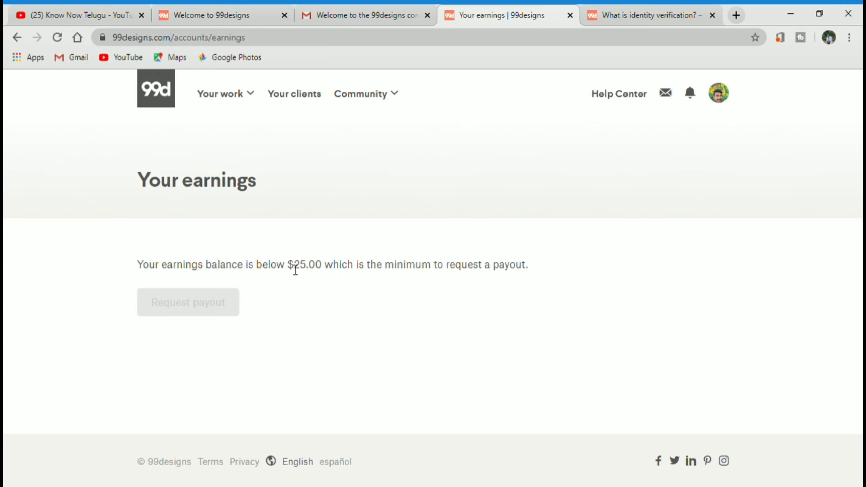
{"action": "left_click_drag", "start_coordinate": [289, 267], "coordinate": [341, 273]}
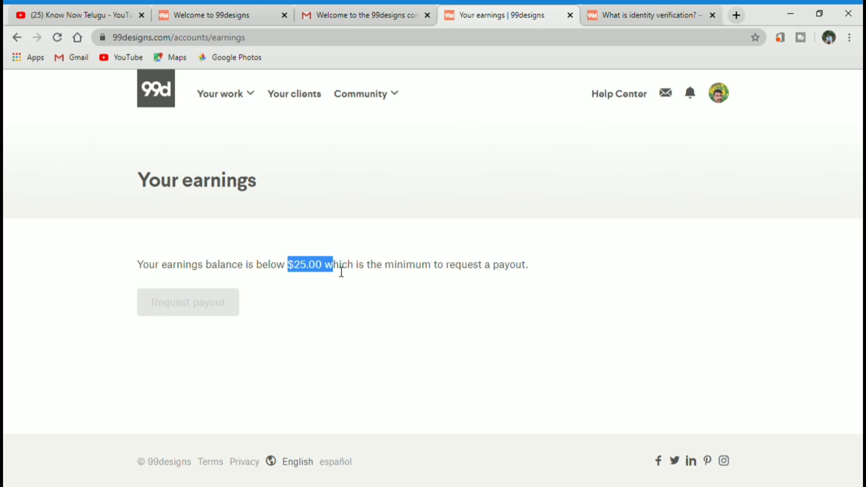